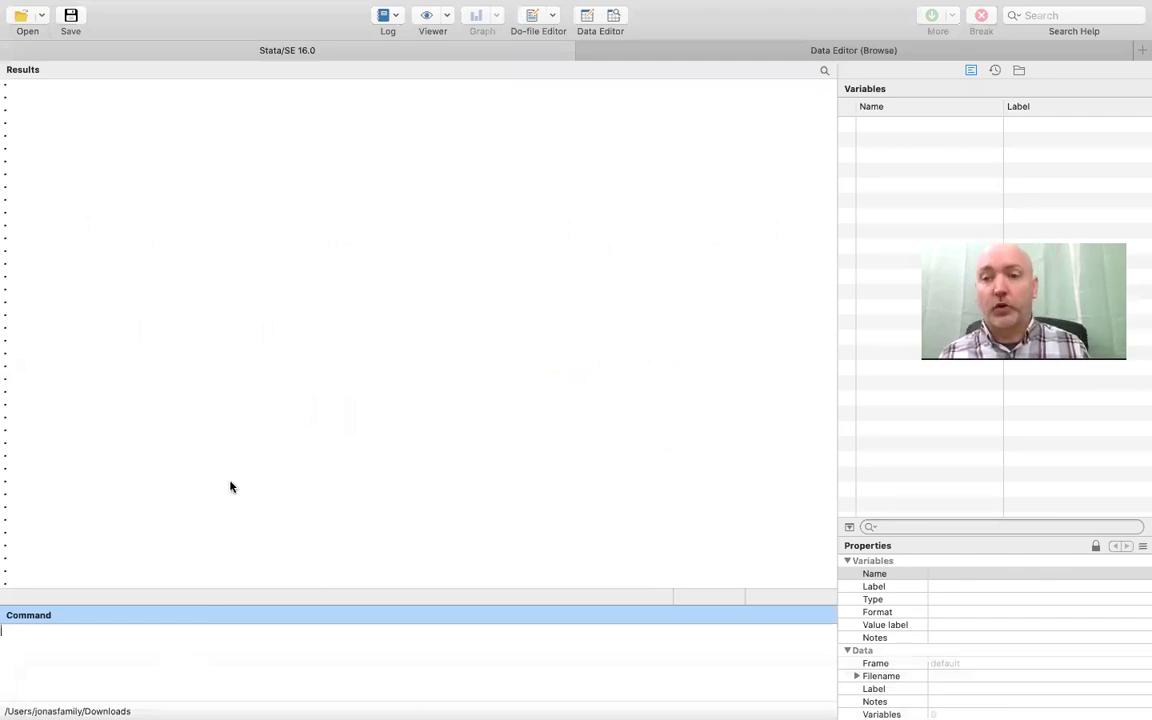
- Download Apple daily prices from Yahoo from October 2019 with getsymbols aapl, fy(2019) fm(10) yahoo
{"action": "type", "text": "g"}
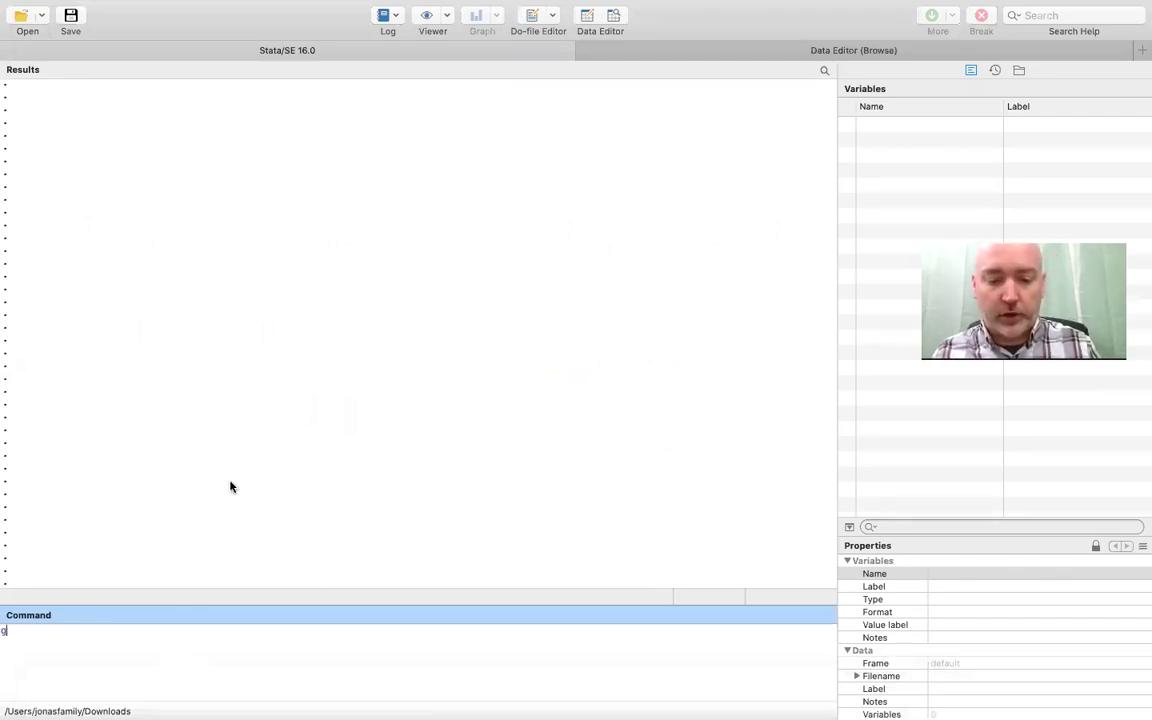
{"action": "type", "text": "etsymbols aapl,"}
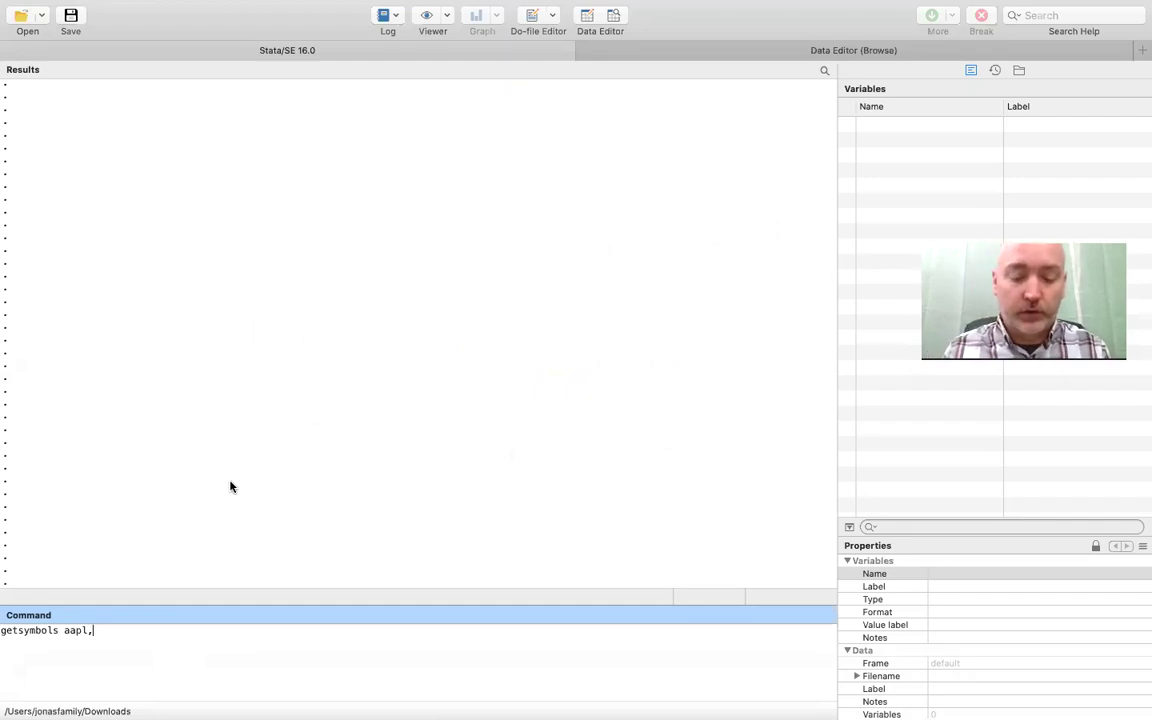
{"action": "type", "text": "fy("}
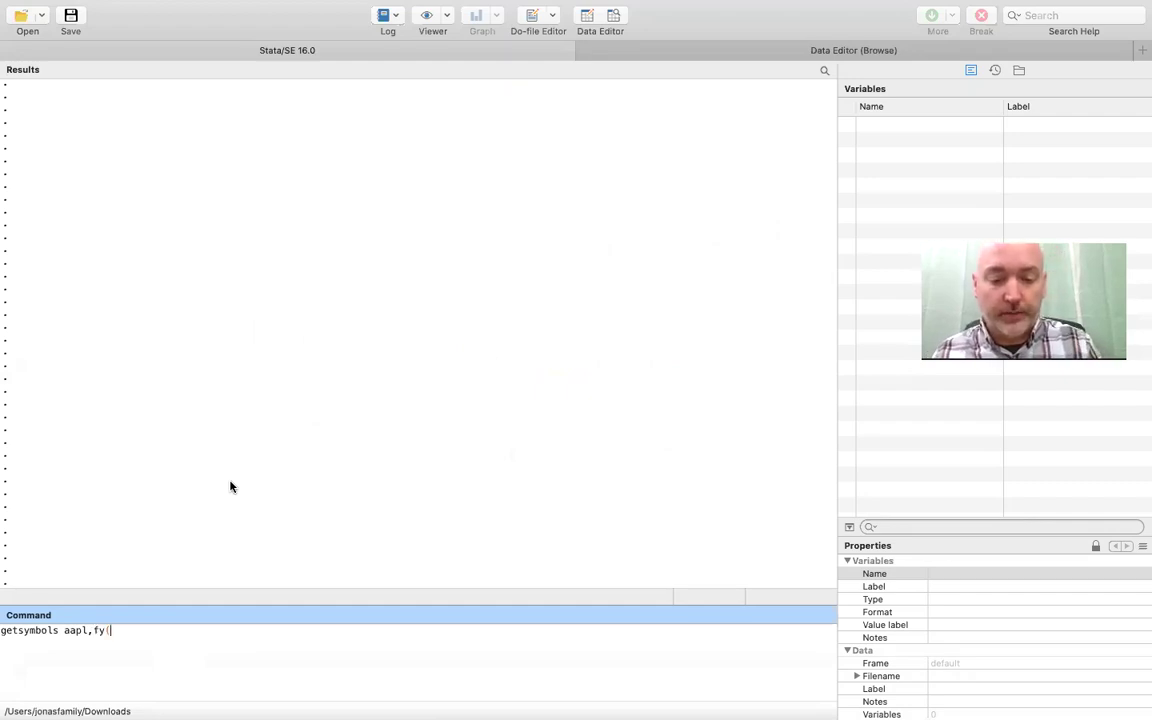
{"action": "type", "text": "2019)"}
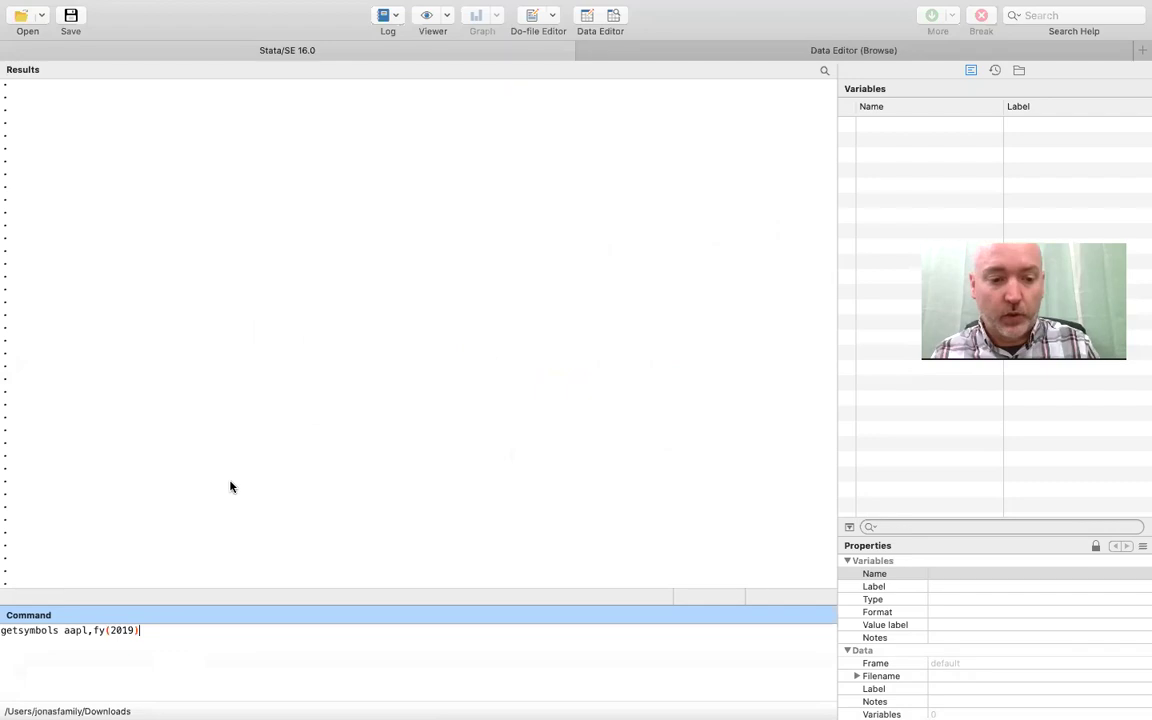
{"action": "type", "text": " fm("}
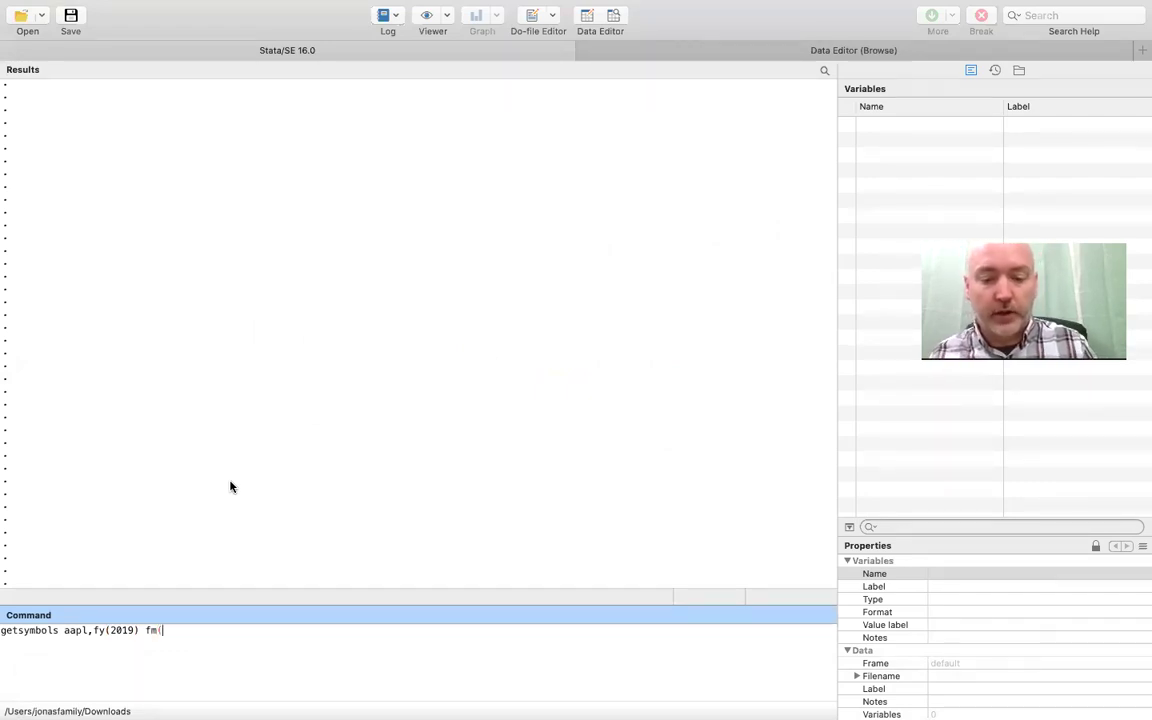
{"action": "type", "text": "10) yahoo"}
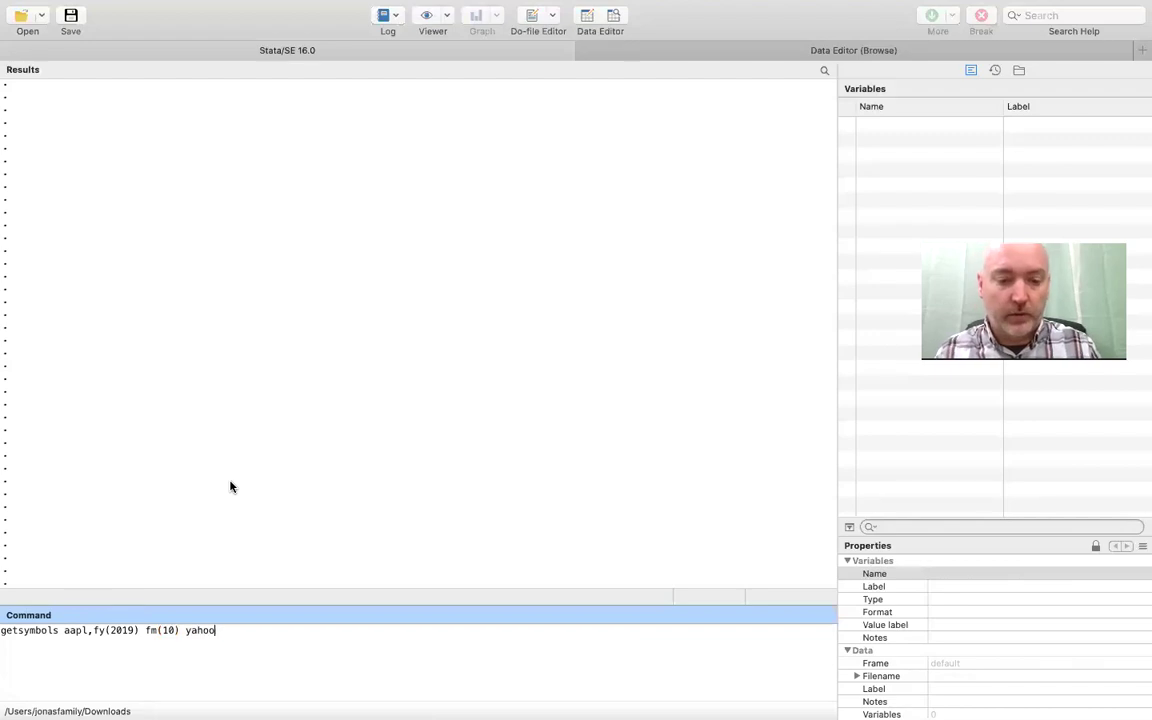
{"action": "key", "text": "Return"}
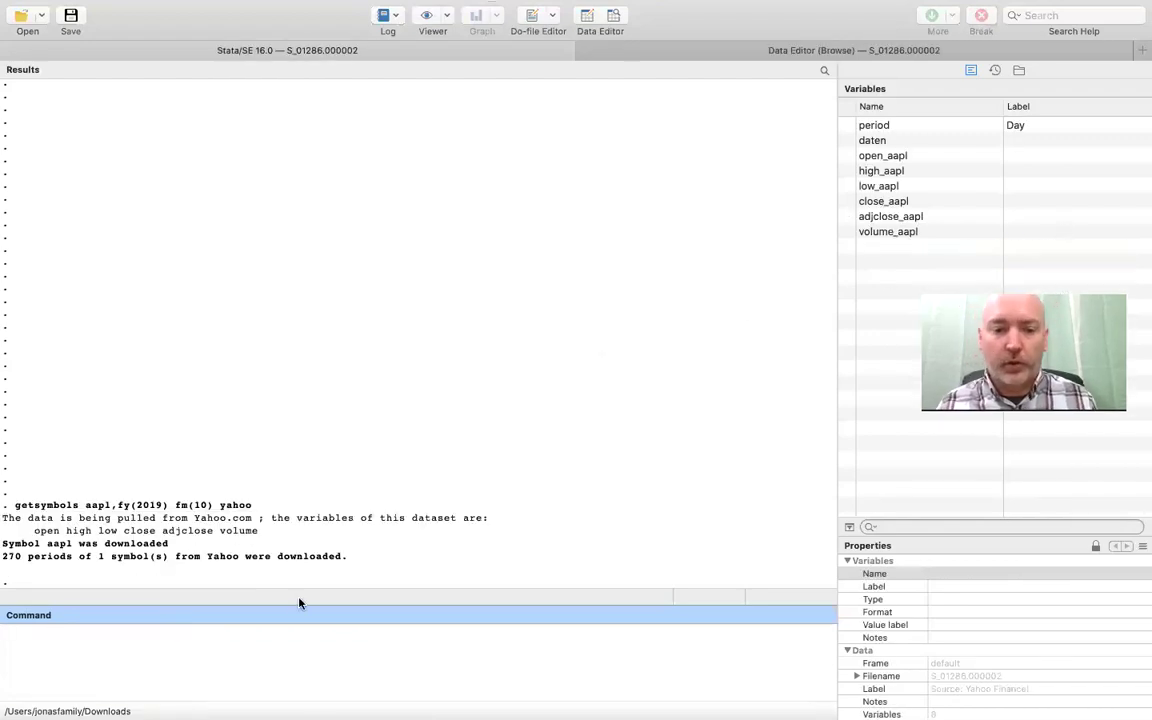
- Create the time index t=_n and declare the data a time series on t
{"action": "type", "text": "gen t"}
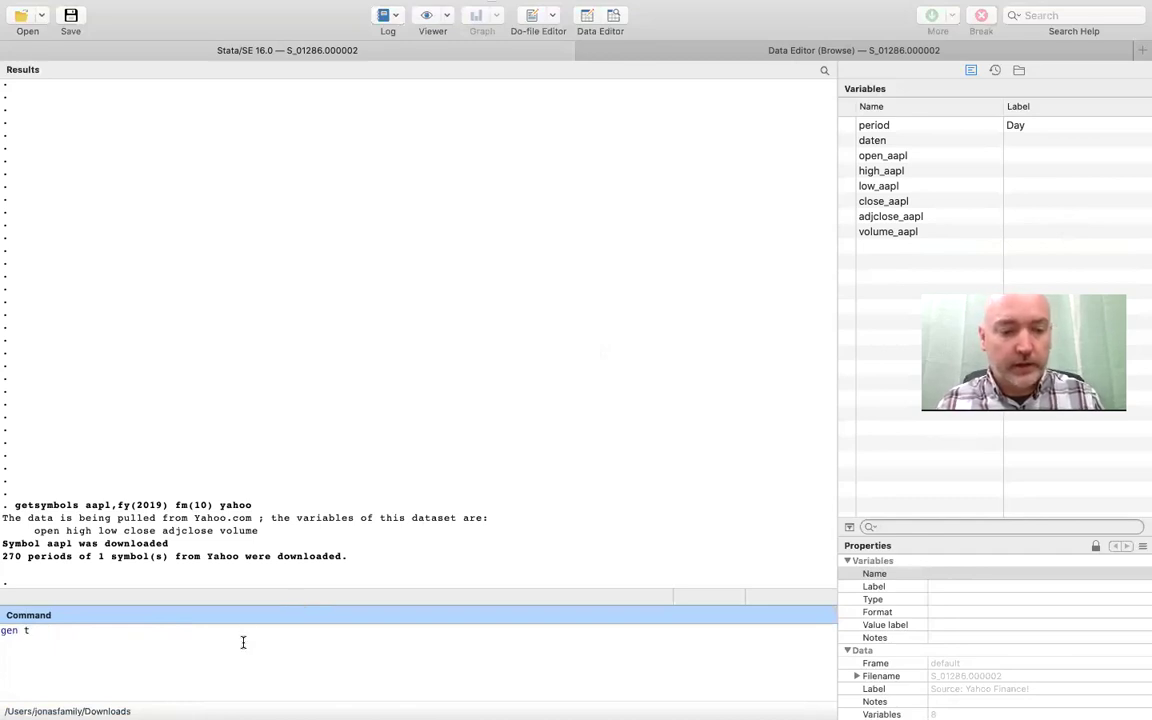
{"action": "type", "text": "=_n"}
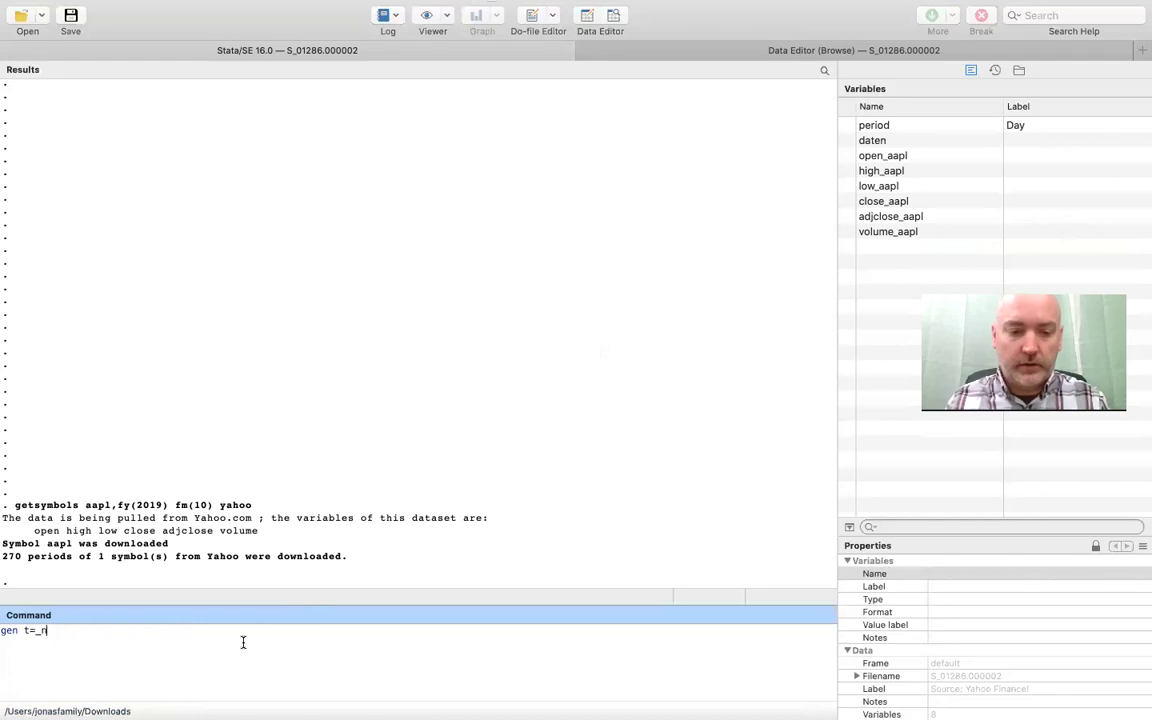
{"action": "key", "text": "Return"}
{"action": "type", "text": "tsset"}
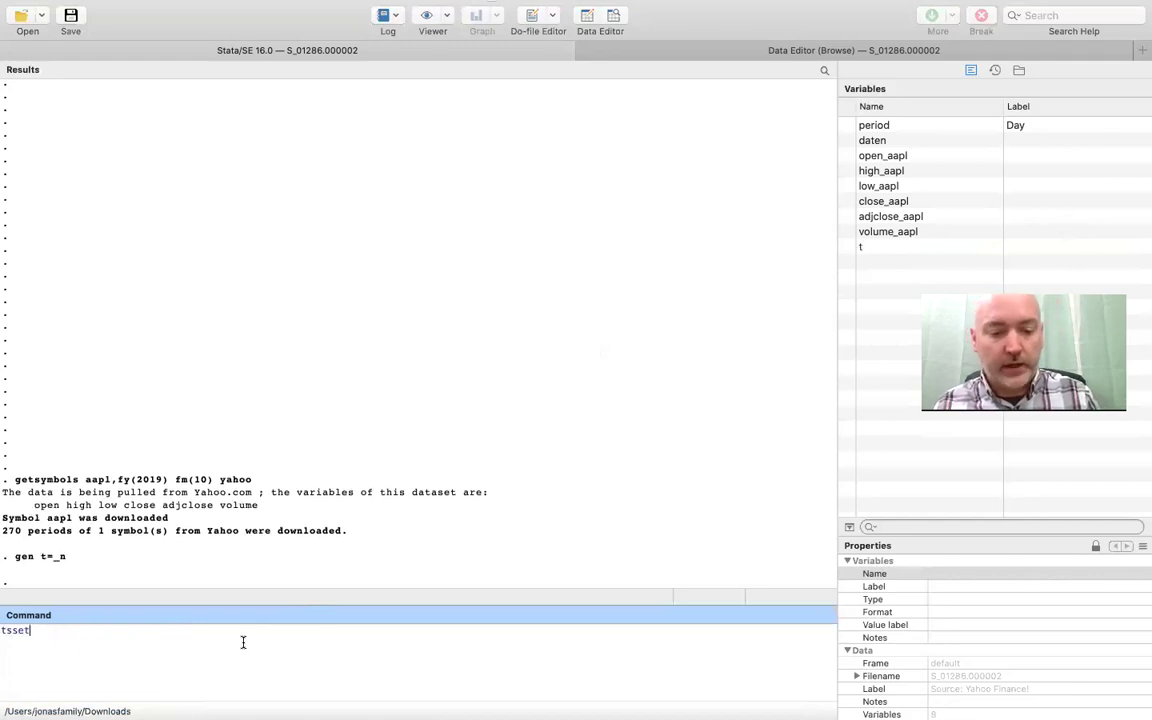
{"action": "type", "text": " t"}
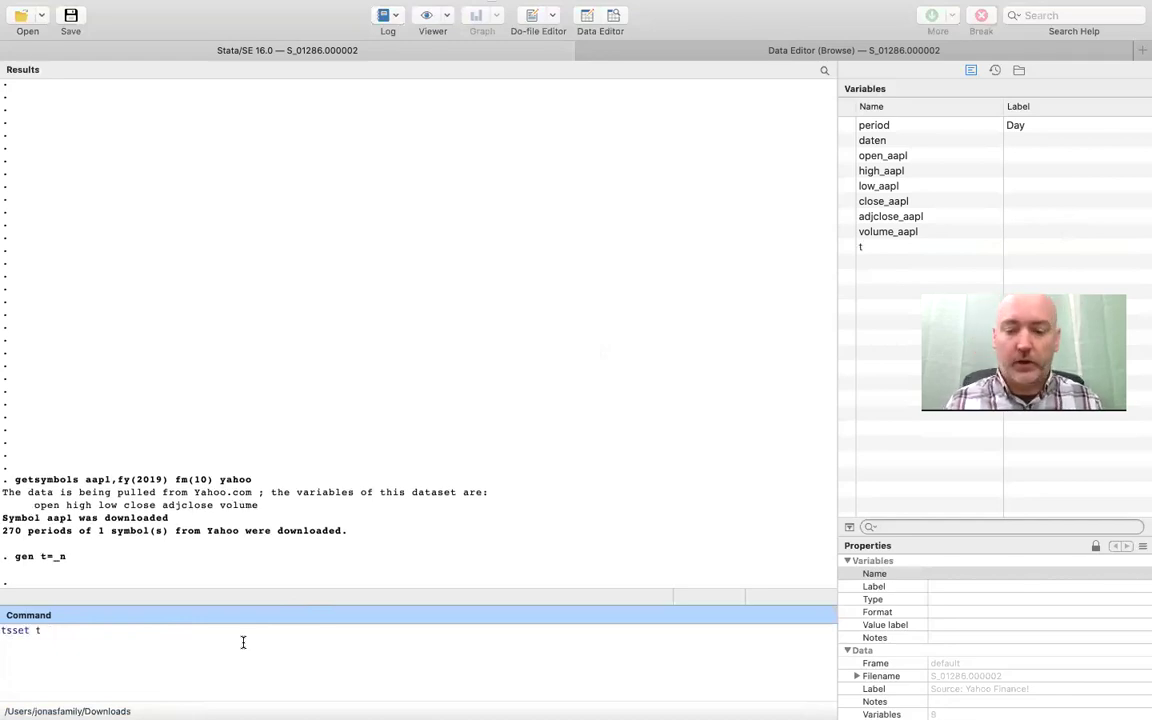
{"action": "key", "text": "Return"}
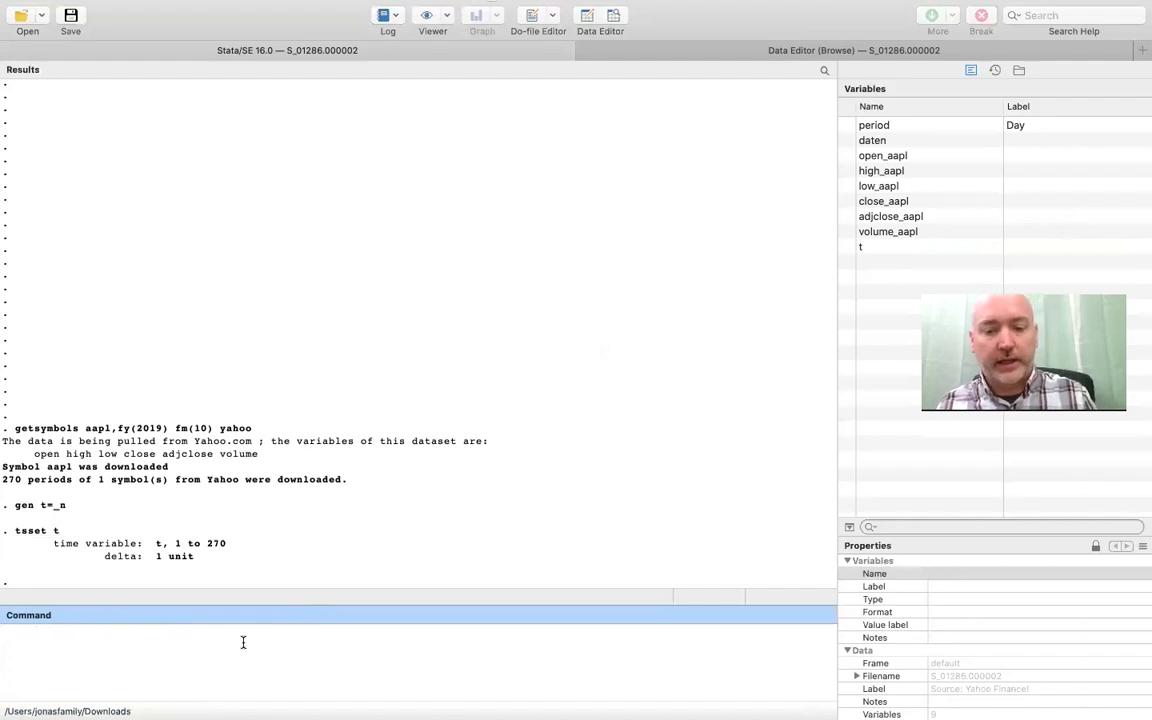
- Generate returns r = D.adjclose_aapl / L.adjclose_aapl
{"action": "type", "text": "gen r"}
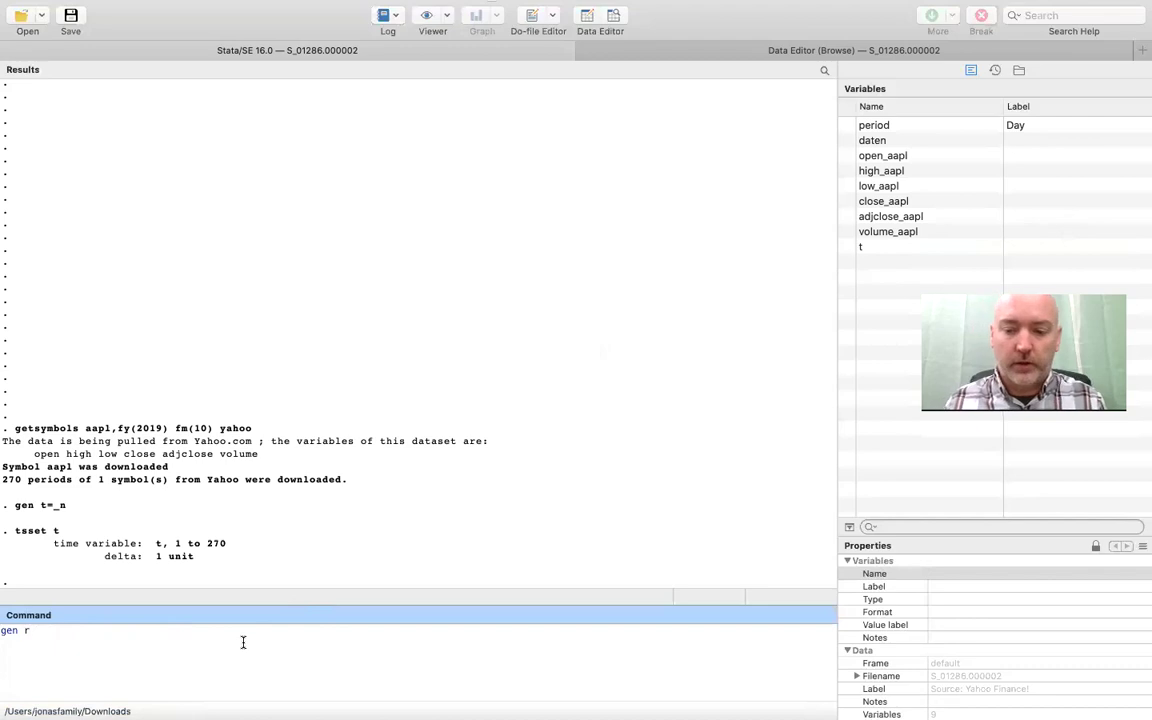
{"action": "type", "text": "=D."}
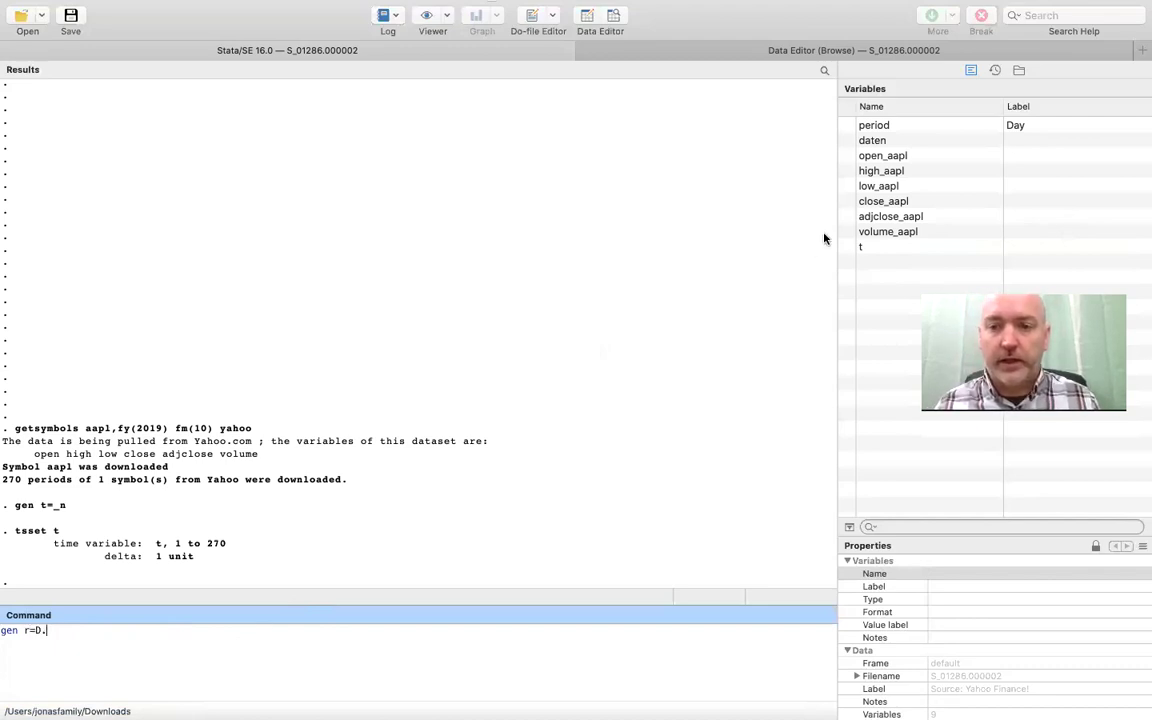
{"action": "double_click", "coordinate": [881, 218]}
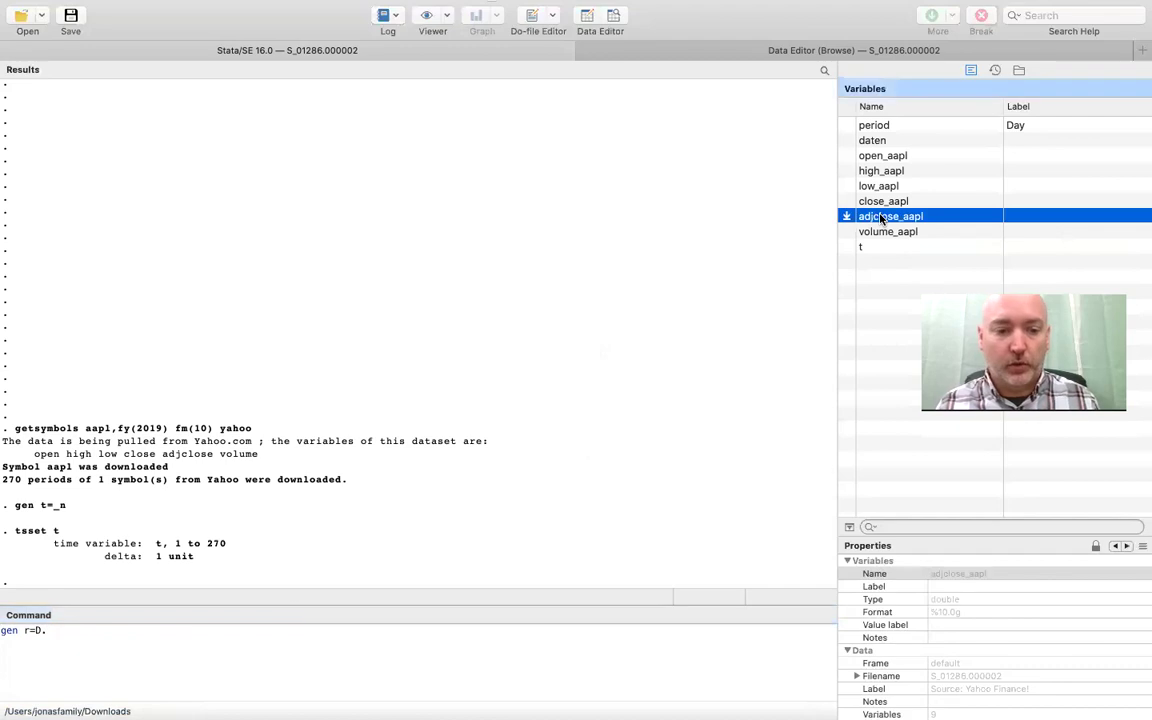
{"action": "left_click", "coordinate": [136, 629]}
{"action": "type", "text": "/"}
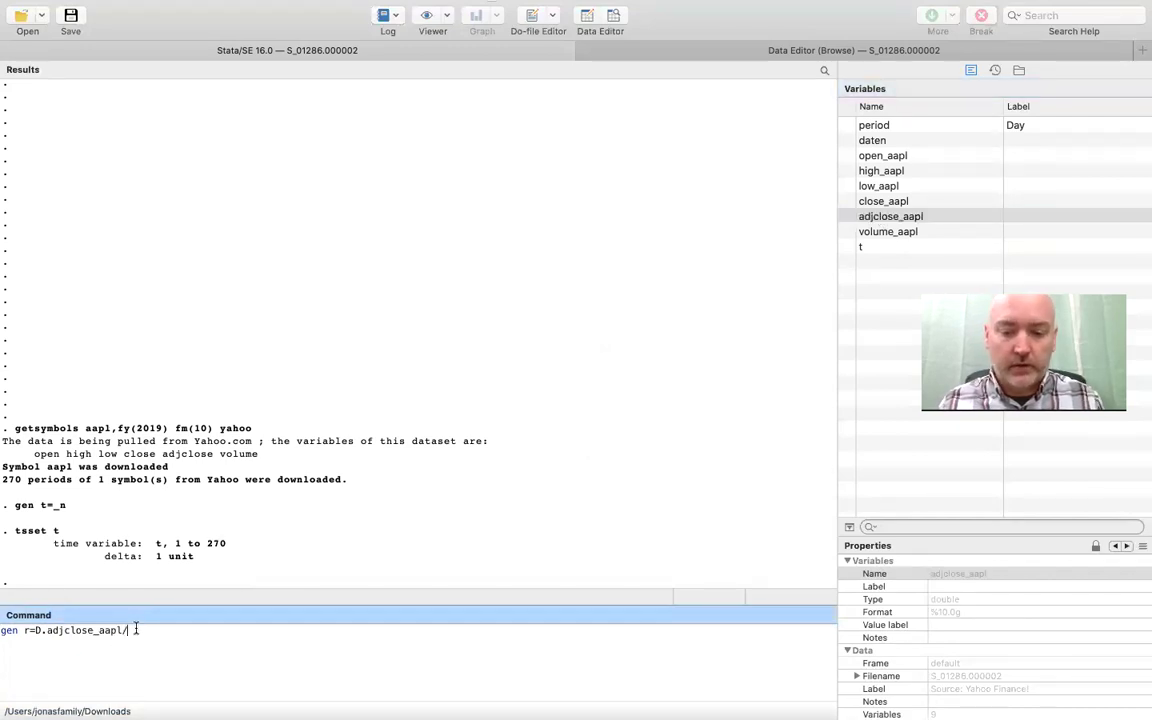
{"action": "type", "text": "L."}
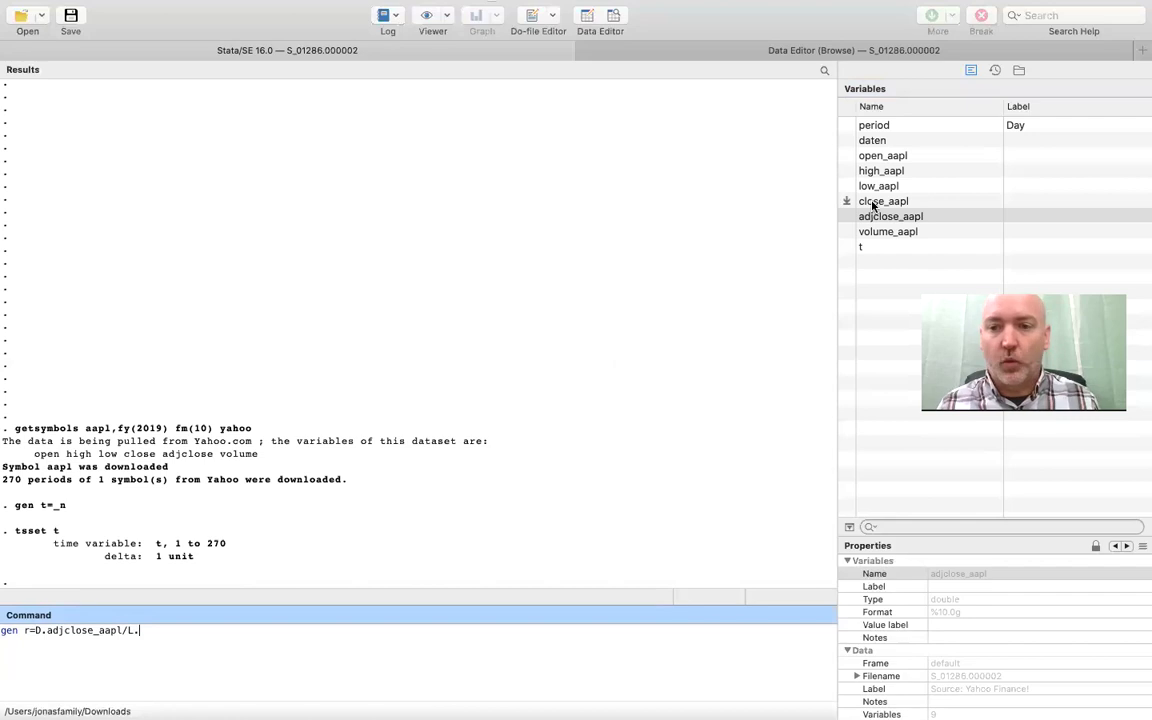
{"action": "double_click", "coordinate": [881, 218]}
{"action": "key", "text": "Return"}
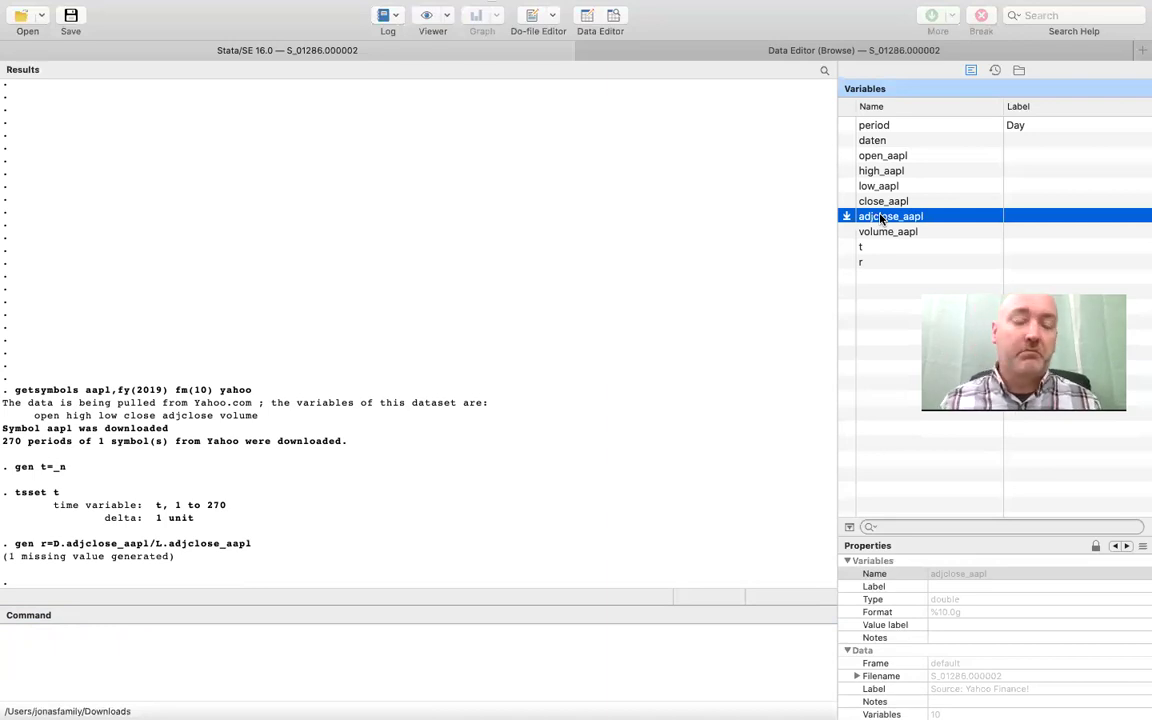
- Fit arima r, arima(1,0,1), giving AR −0.360 and MA 0.101
{"action": "type", "text": "arim"}
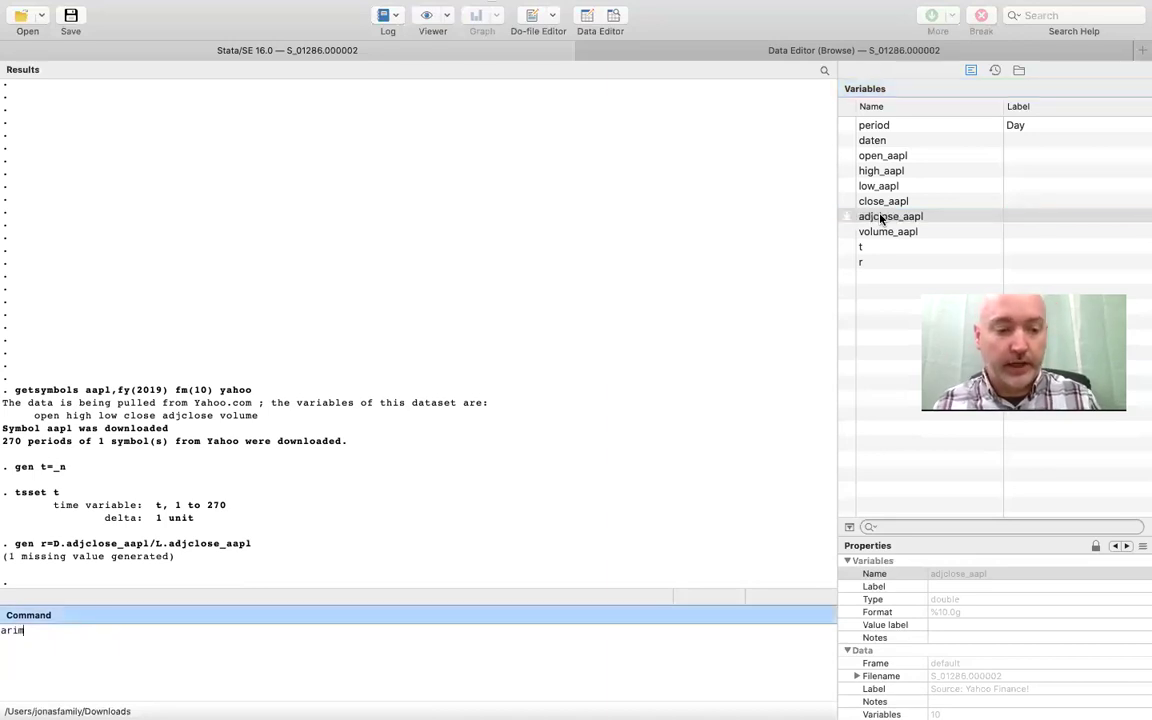
{"action": "type", "text": "a r"}
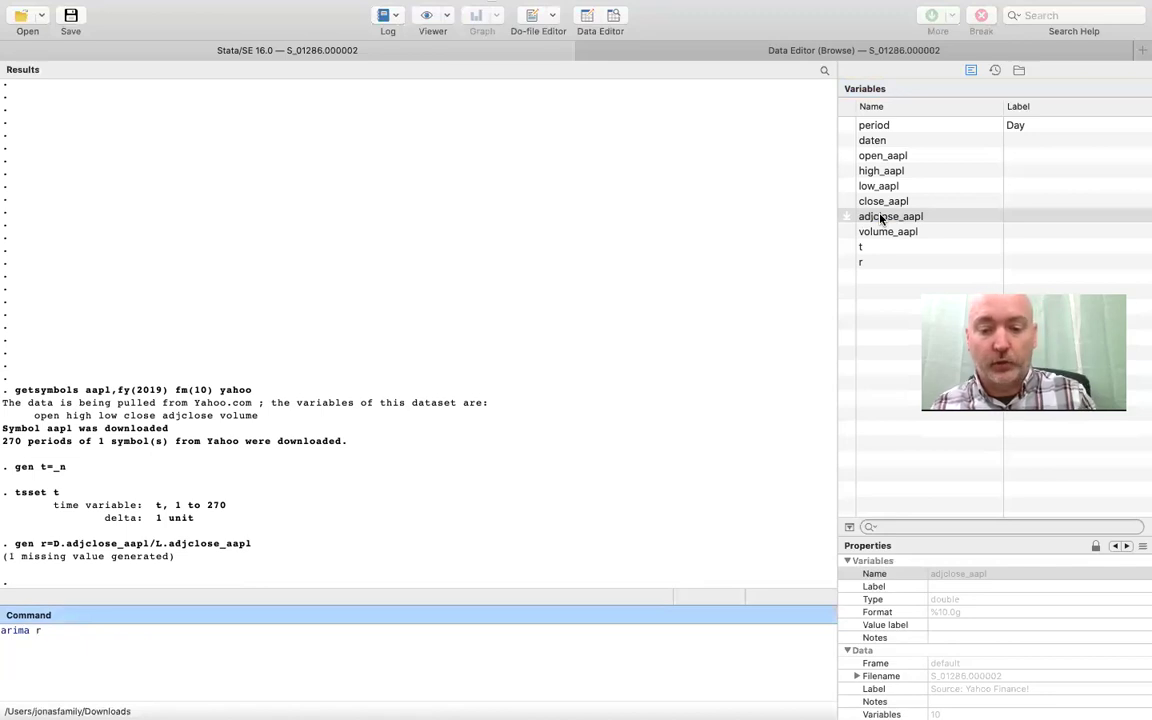
{"action": "type", "text": "("}
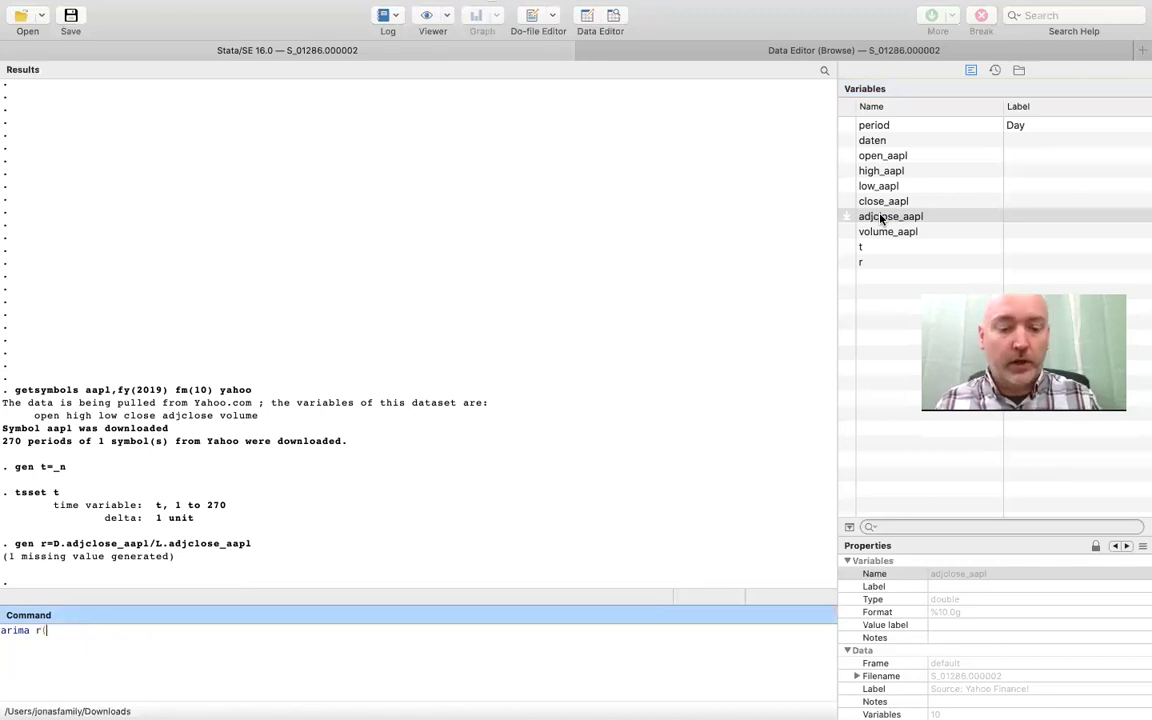
{"action": "type", "text": "1"}
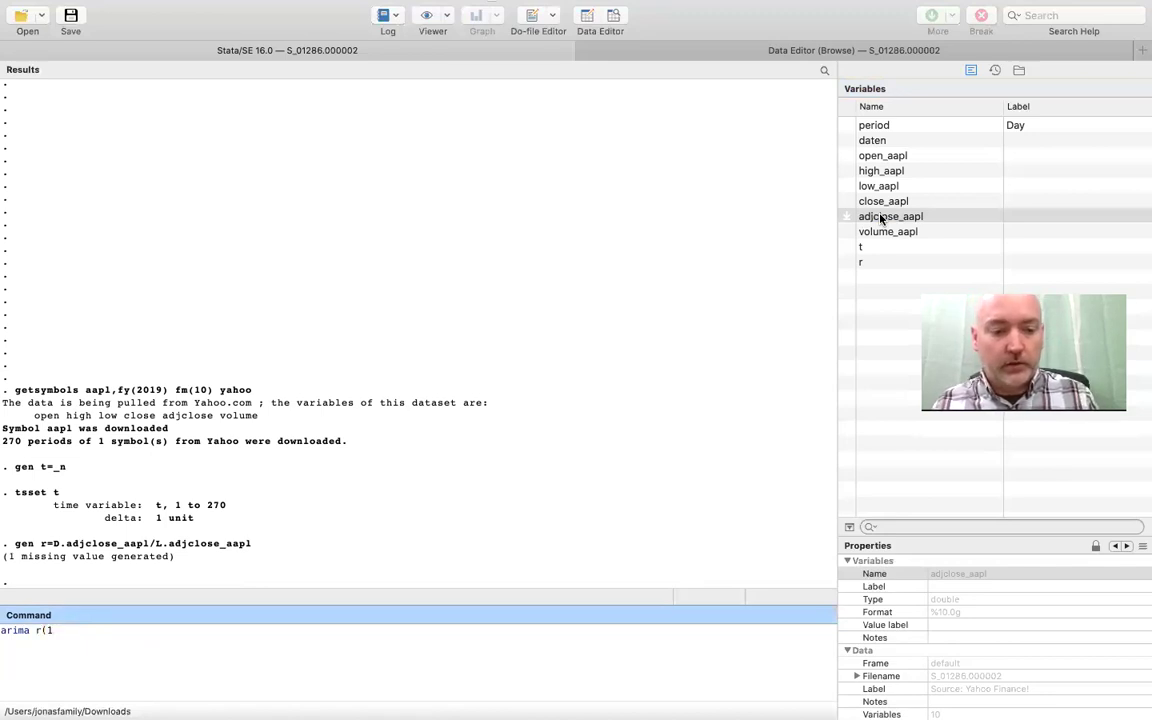
{"action": "key", "text": "BackSpace"}
{"action": "key", "text": "BackSpace"}
{"action": "type", "text": ","}
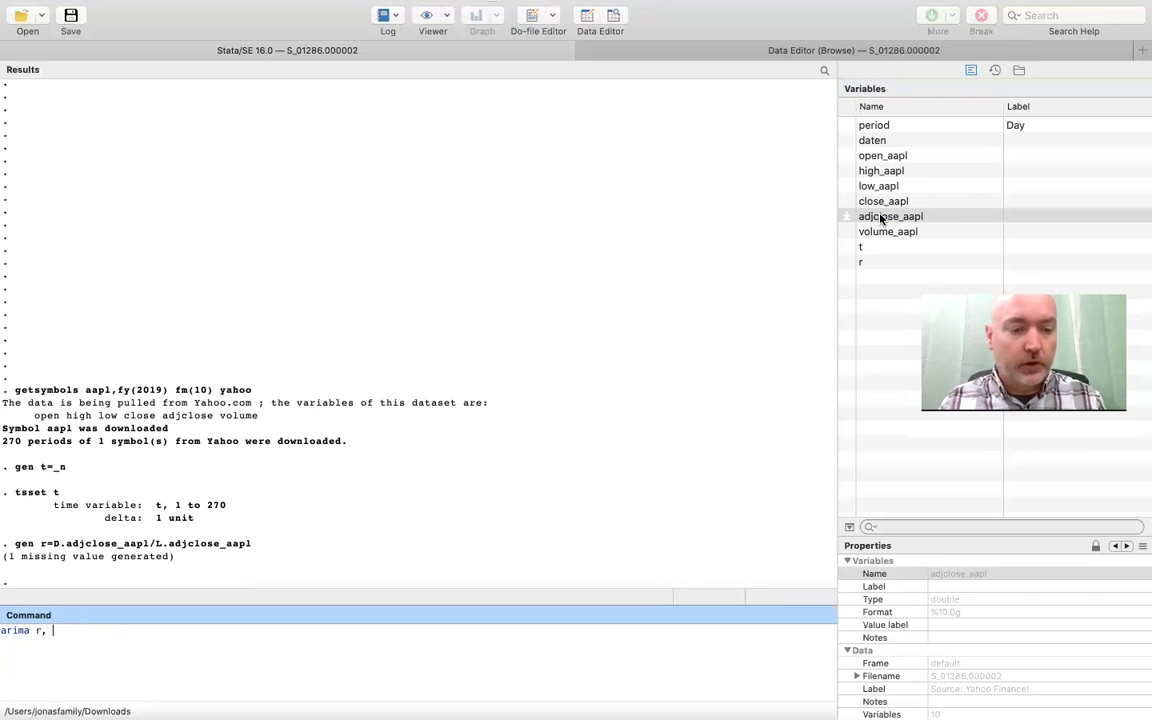
{"action": "type", "text": " arima"}
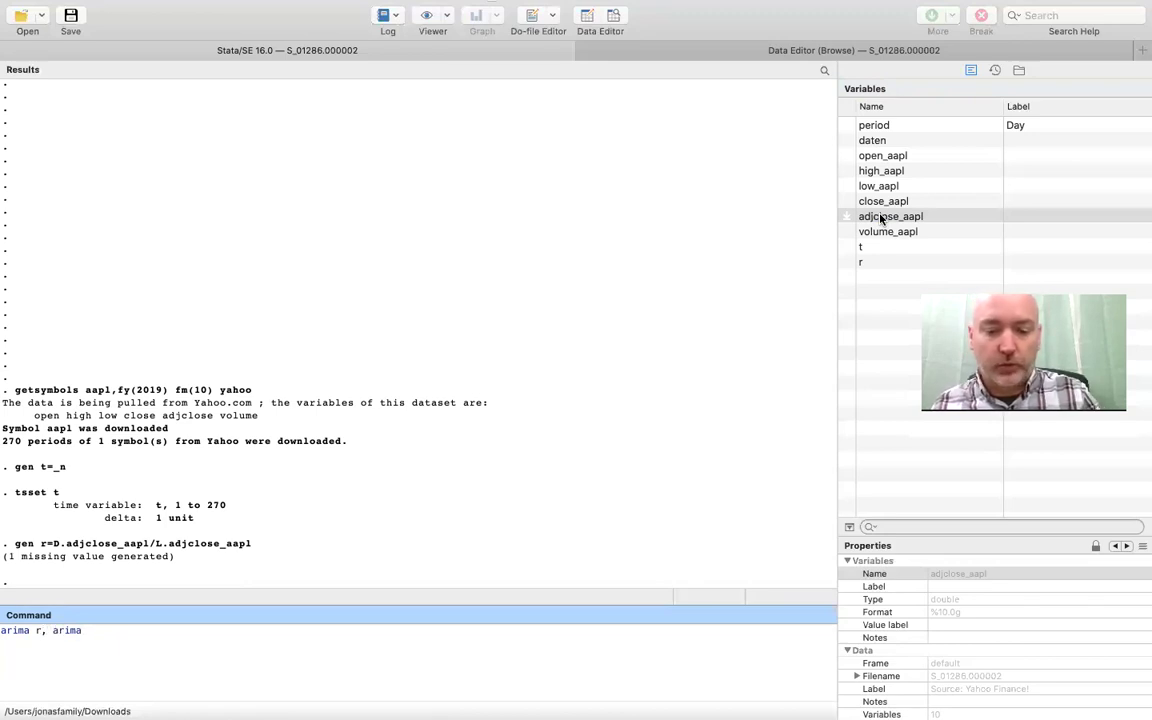
{"action": "type", "text": "(1,"}
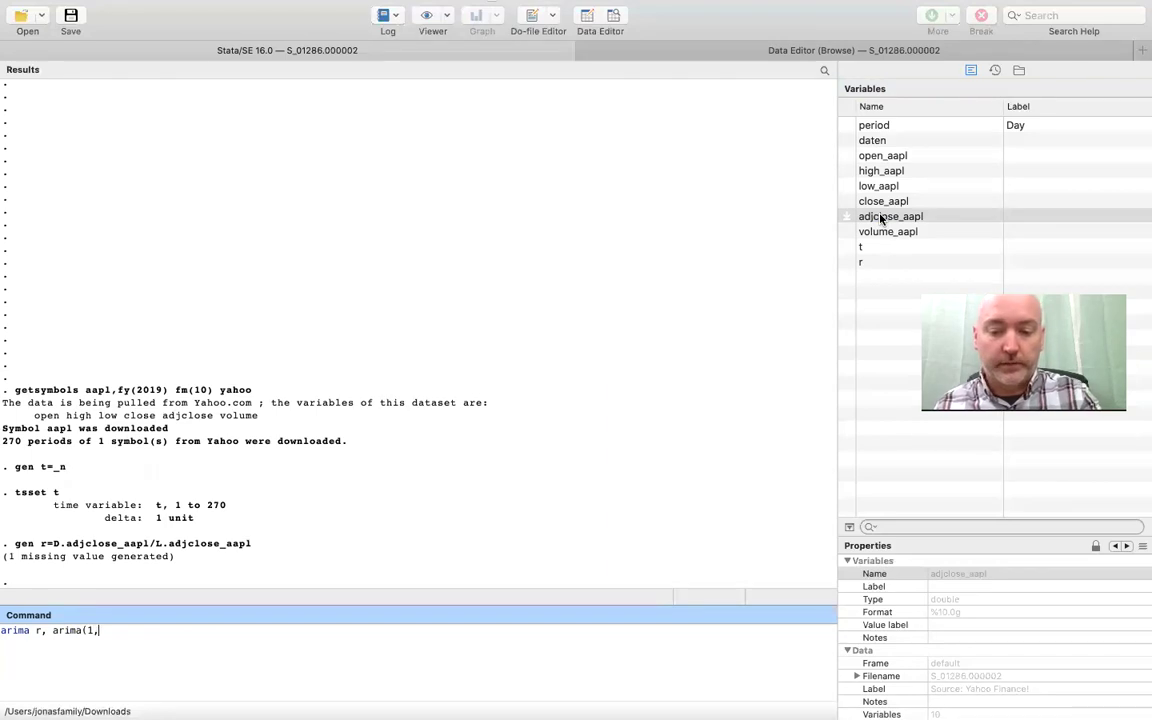
{"action": "type", "text": "0,1)"}
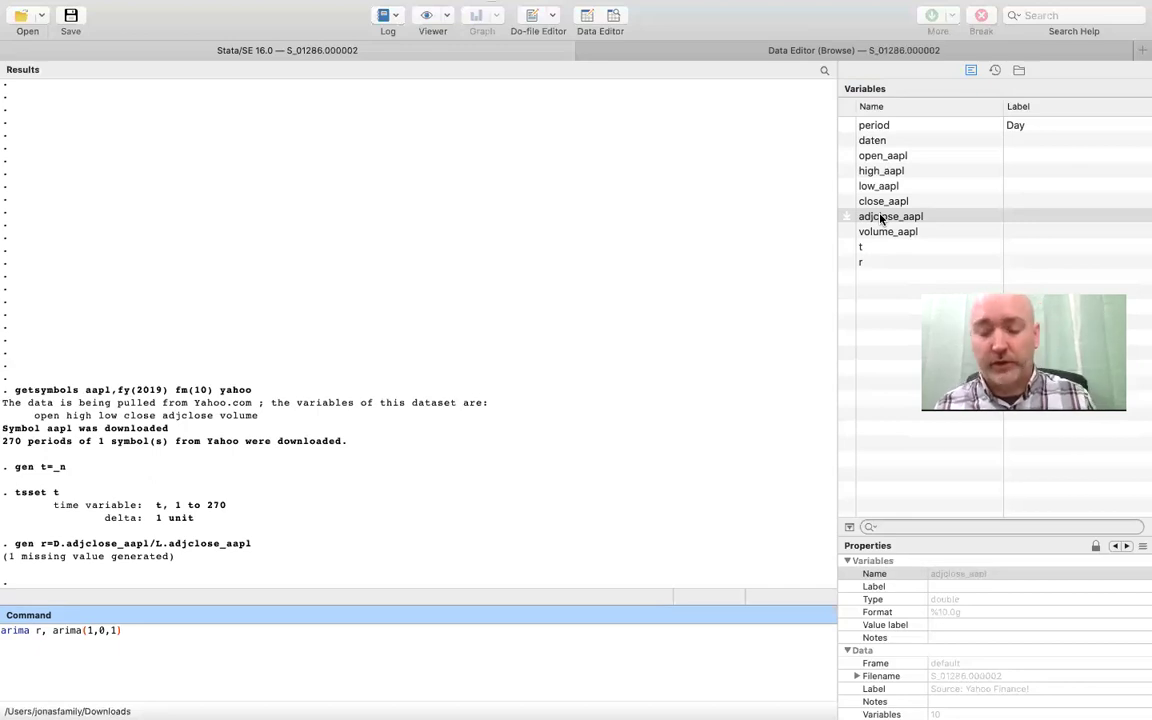
{"action": "key", "text": "Return"}
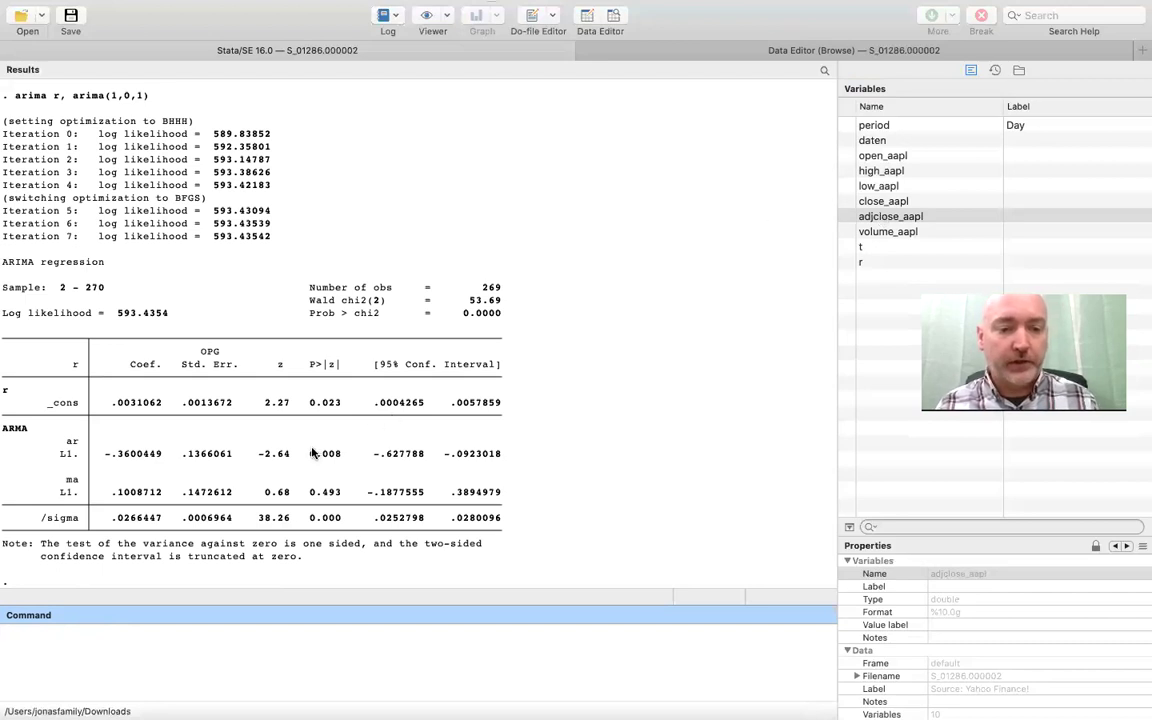
{"action": "left_click_drag", "start_coordinate": [310, 453], "coordinate": [338, 456]}
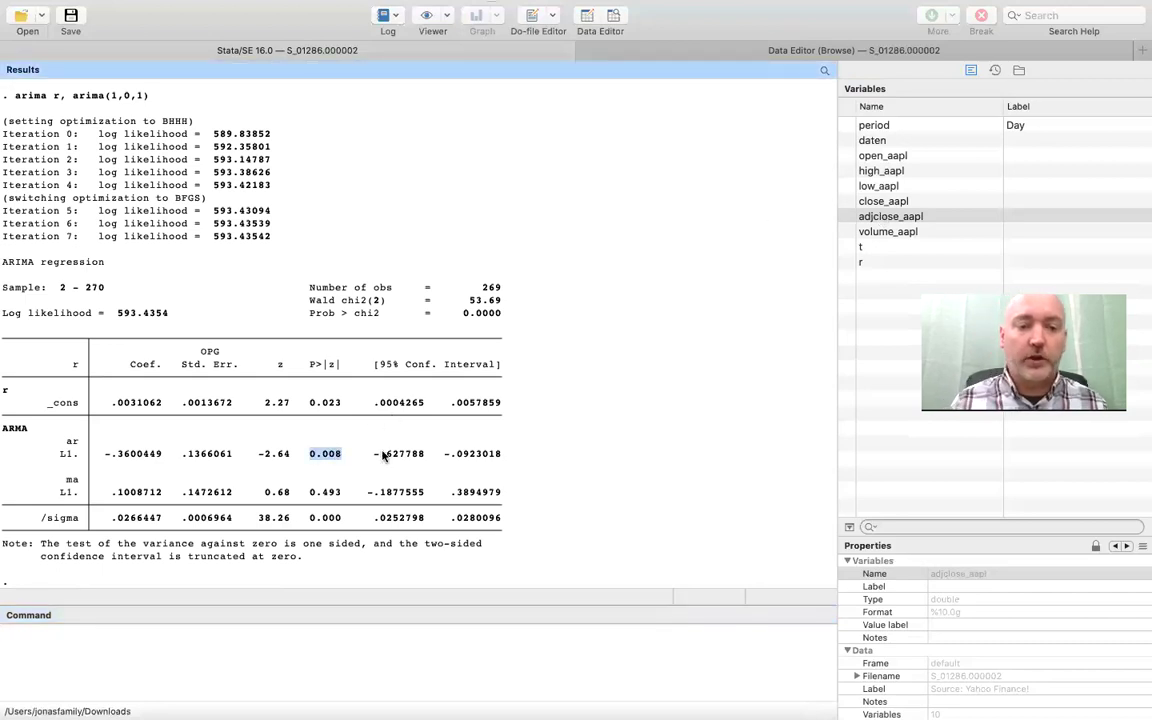
{"action": "left_click_drag", "start_coordinate": [310, 492], "coordinate": [341, 493]}
{"action": "left_click", "coordinate": [224, 633]}
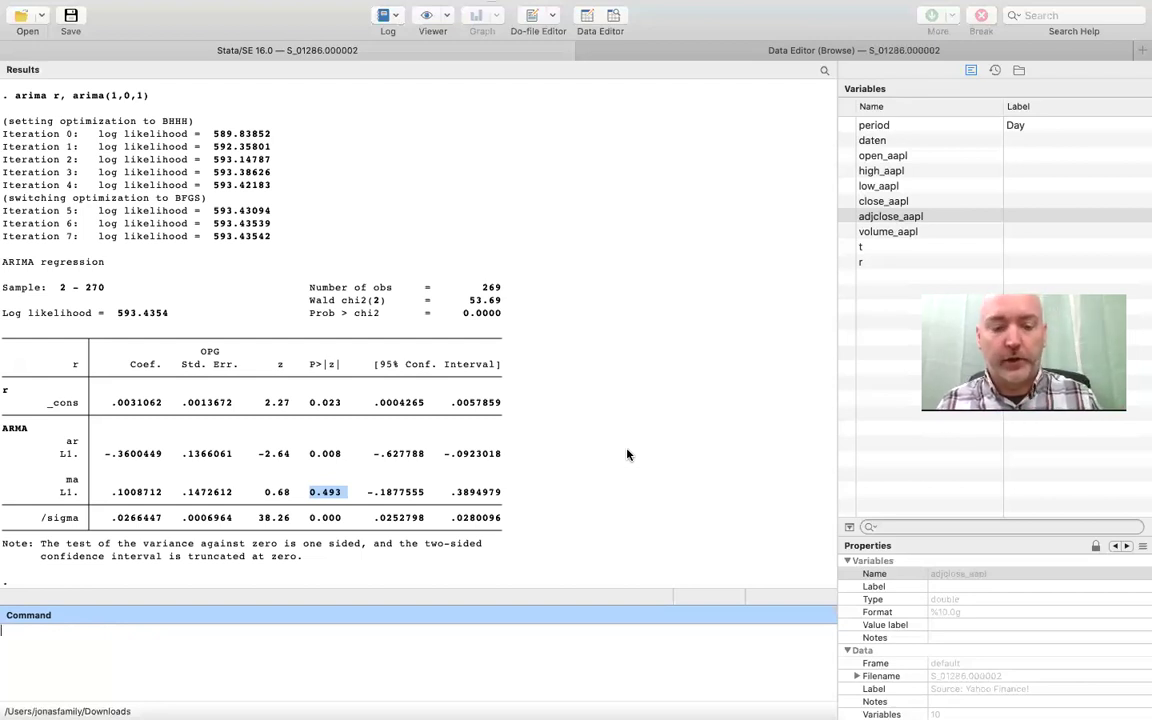
- Save residuals as uhat and list their autocorrelations with corrgram uhat
{"action": "type", "text": "predict uhat,resid"}
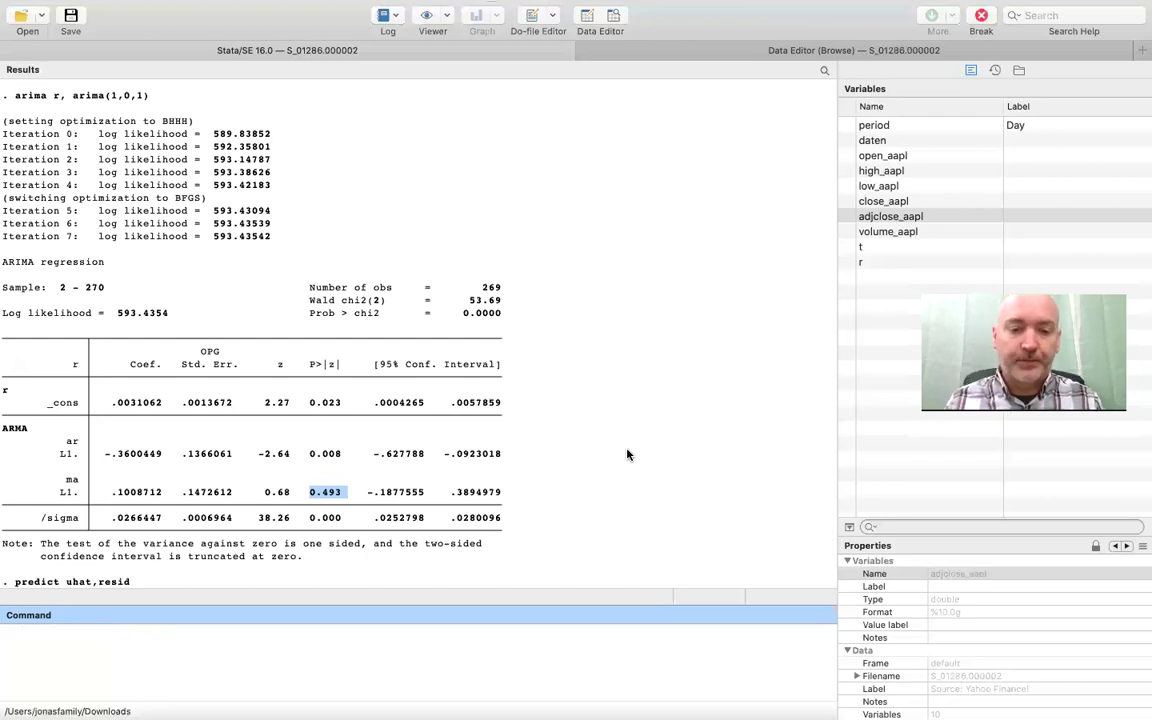
{"action": "key", "text": "Return"}
{"action": "type", "text": "corrgram uhat"}
{"action": "key", "text": "Return"}
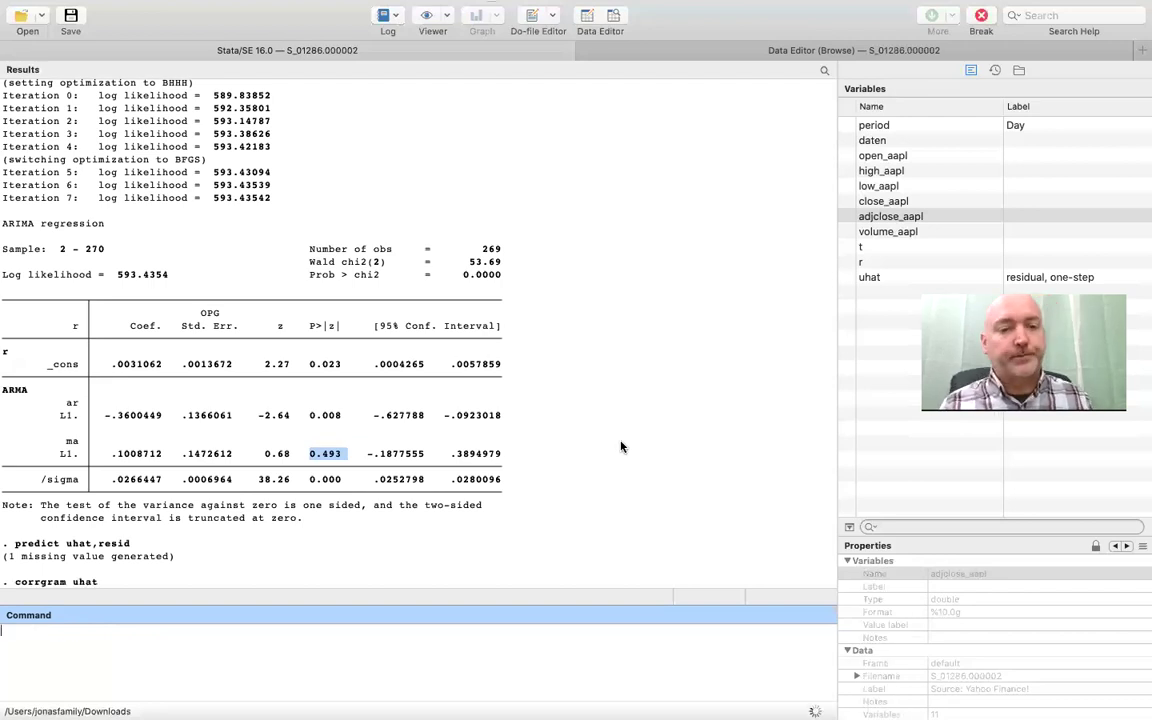
{"action": "scroll", "coordinate": [331, 289], "scroll_direction": "up", "scroll_amount": 5}
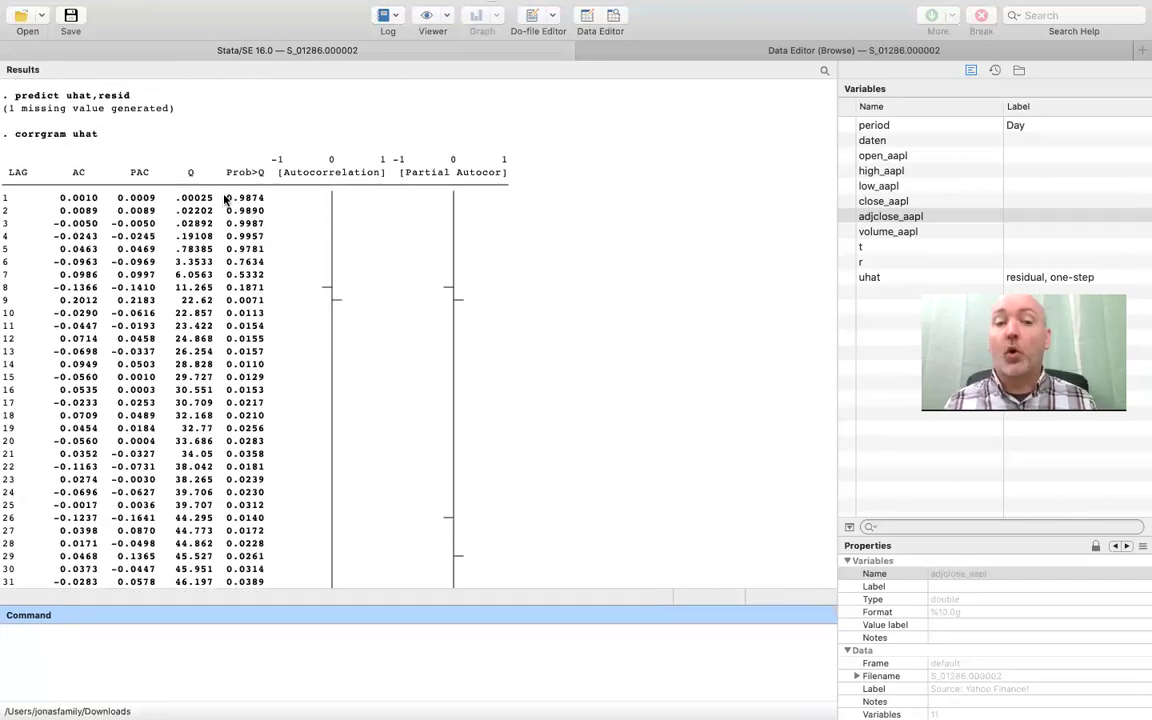
{"action": "double_click", "coordinate": [230, 198]}
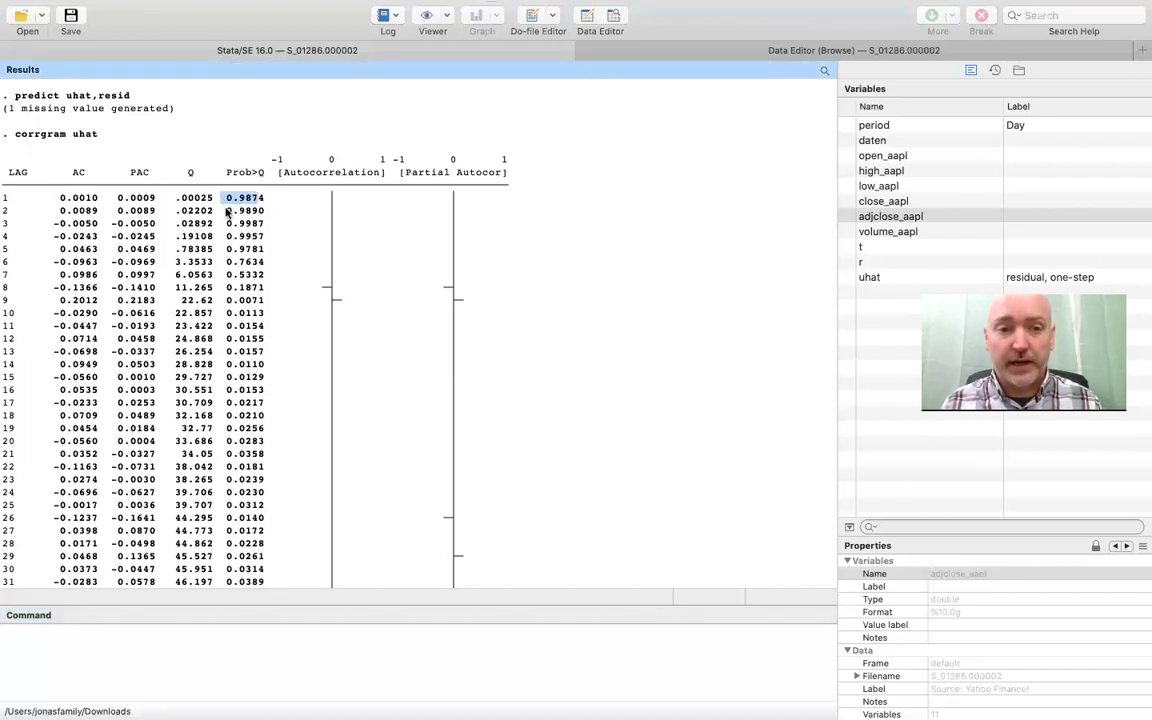
{"action": "double_click", "coordinate": [231, 211]}
{"action": "double_click", "coordinate": [231, 224]}
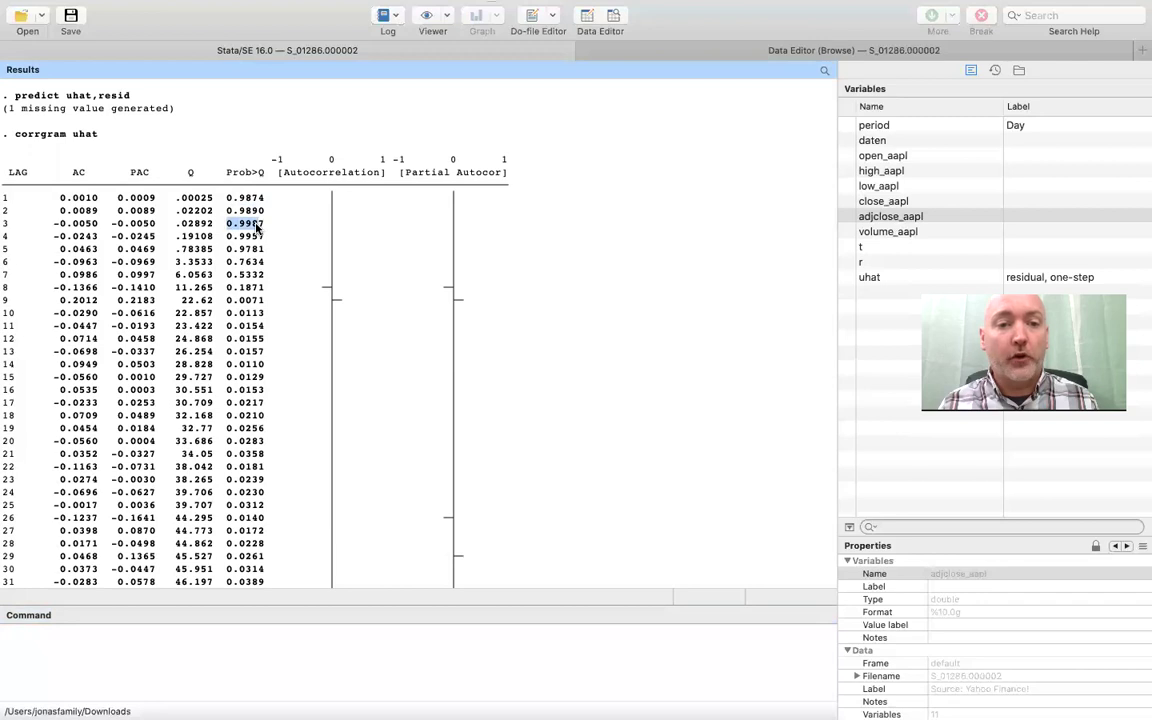
{"action": "double_click", "coordinate": [240, 237]}
{"action": "double_click", "coordinate": [243, 249]}
{"action": "double_click", "coordinate": [268, 288]}
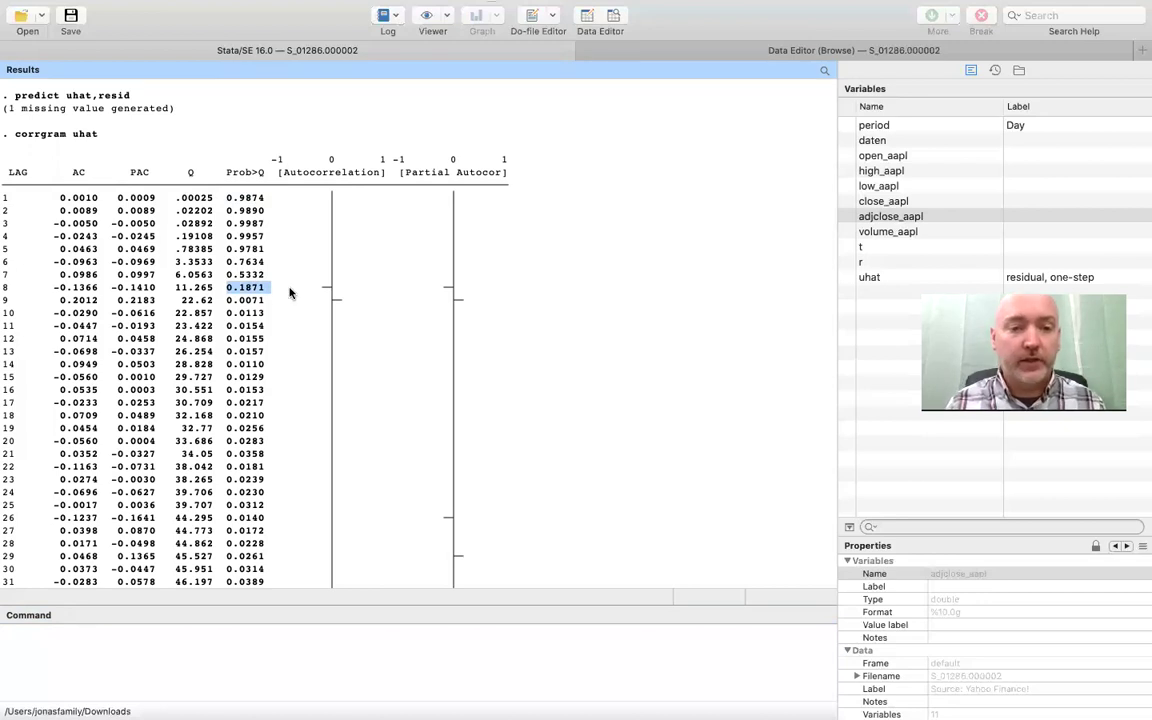
{"action": "double_click", "coordinate": [326, 288]}
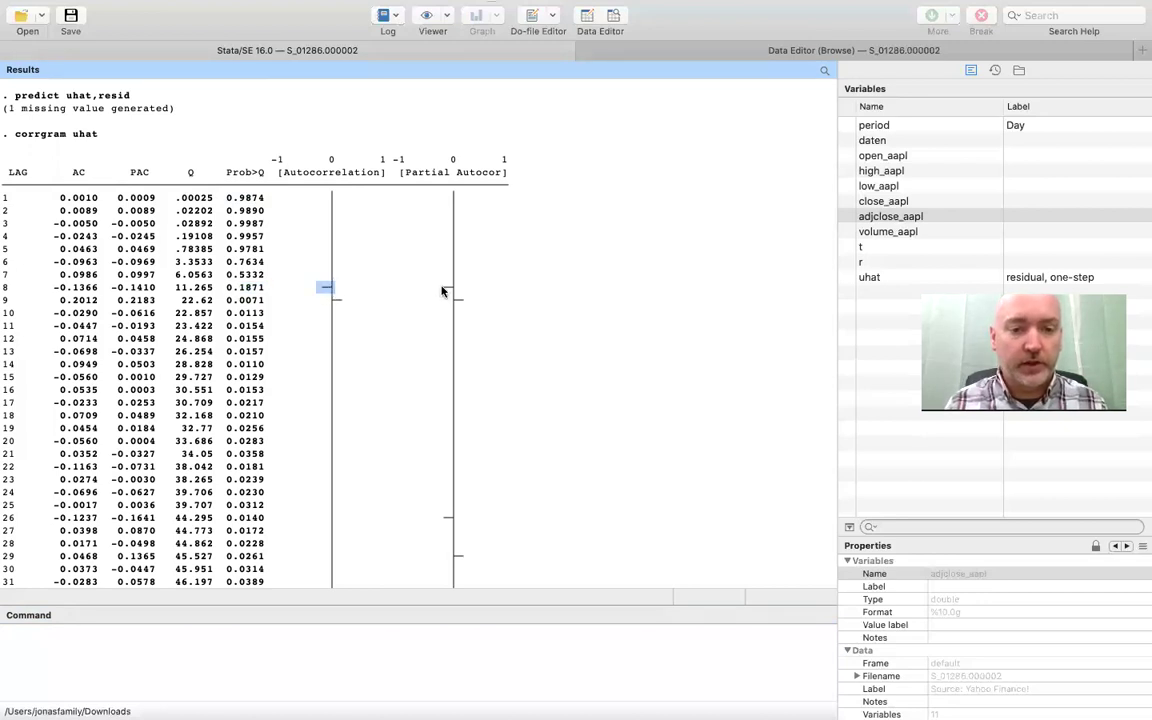
{"action": "double_click", "coordinate": [445, 288]}
{"action": "double_click", "coordinate": [245, 300]}
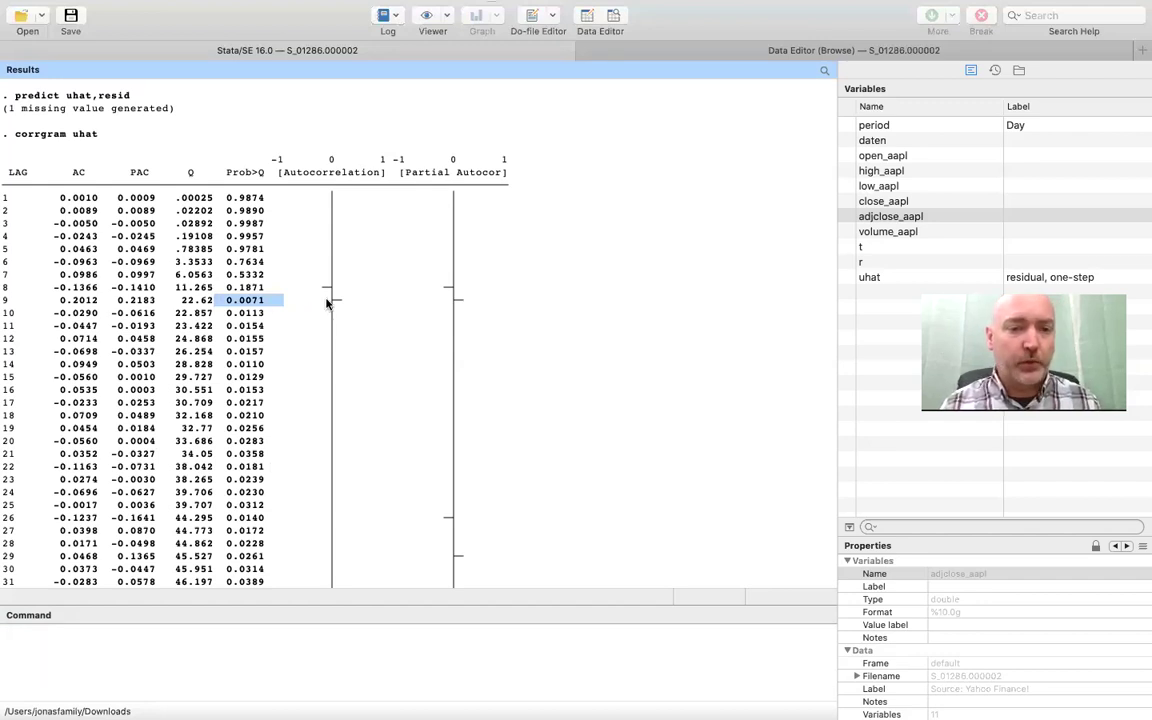
{"action": "double_click", "coordinate": [228, 303]}
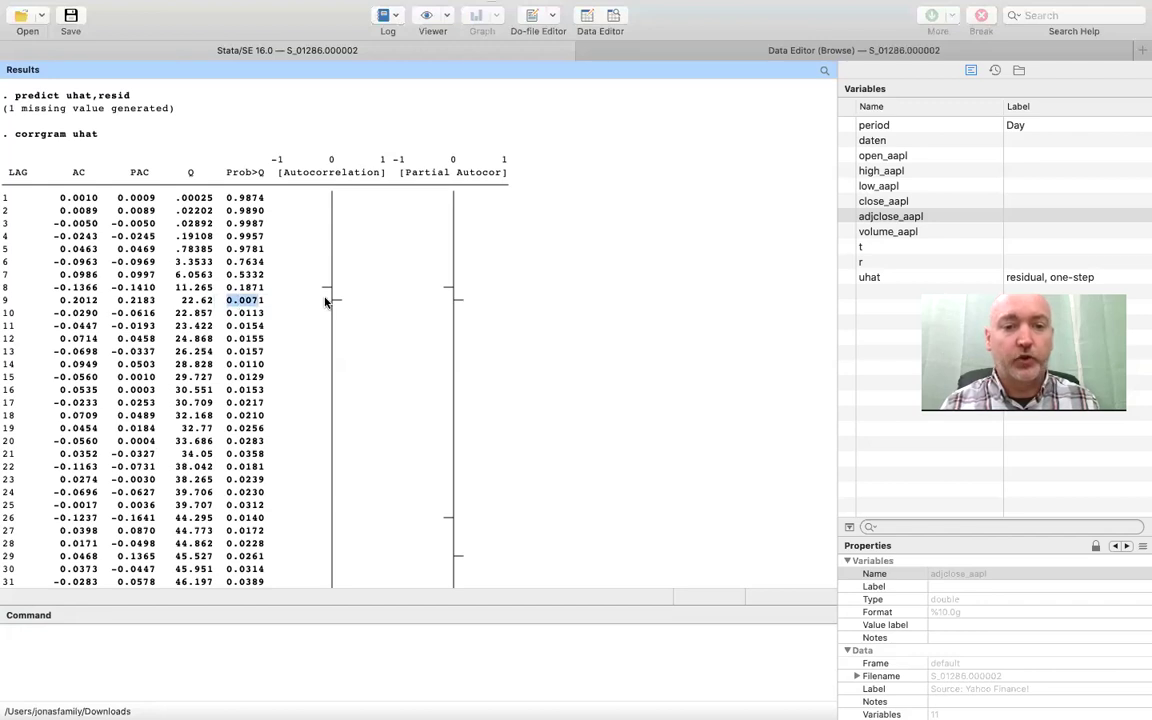
{"action": "double_click", "coordinate": [330, 300]}
{"action": "double_click", "coordinate": [458, 300]}
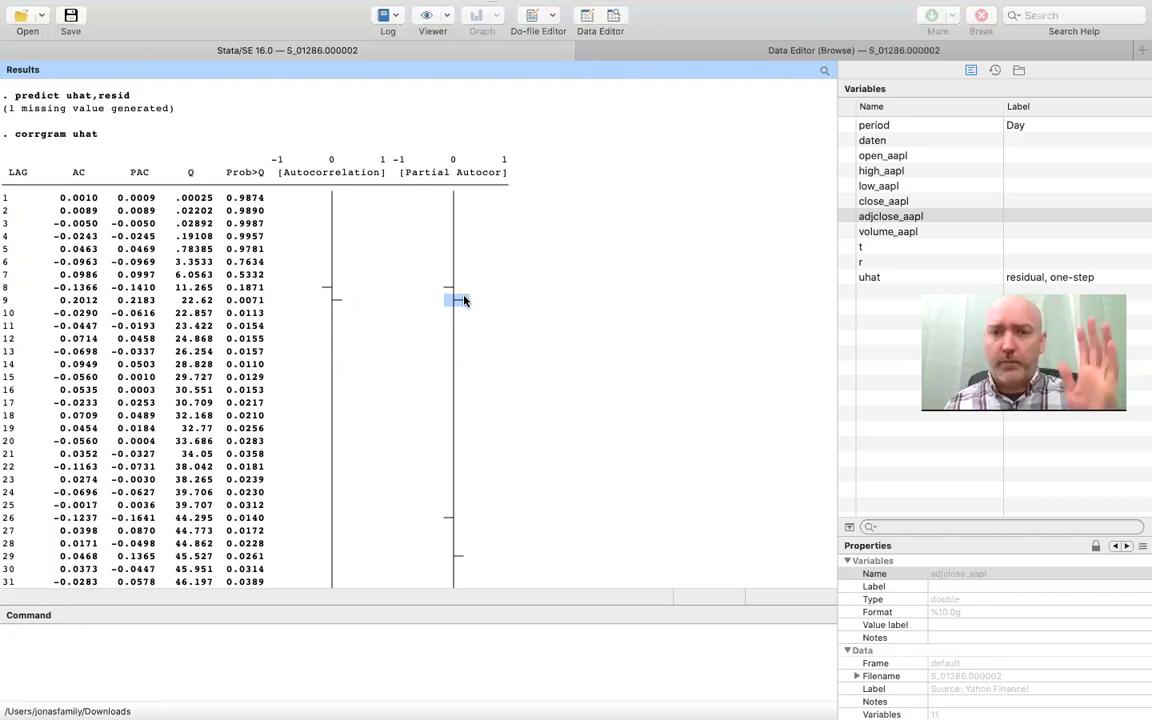
{"action": "double_click", "coordinate": [342, 302]}
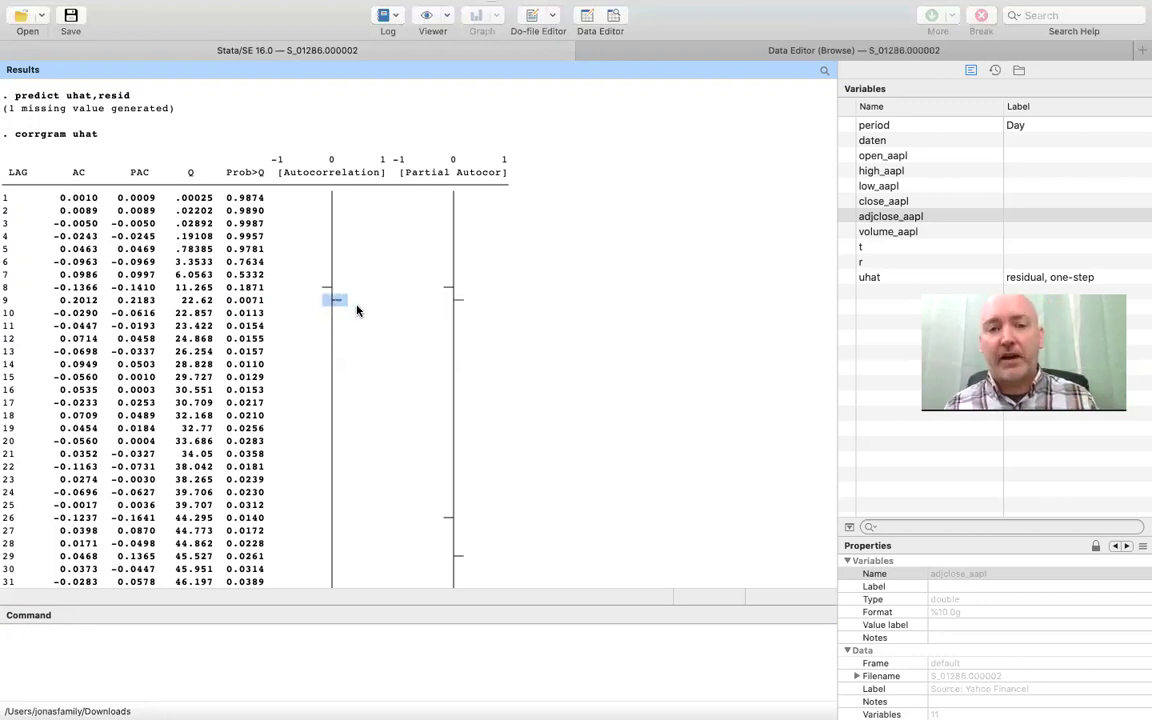
{"action": "left_click_drag", "start_coordinate": [228, 302], "coordinate": [262, 302]}
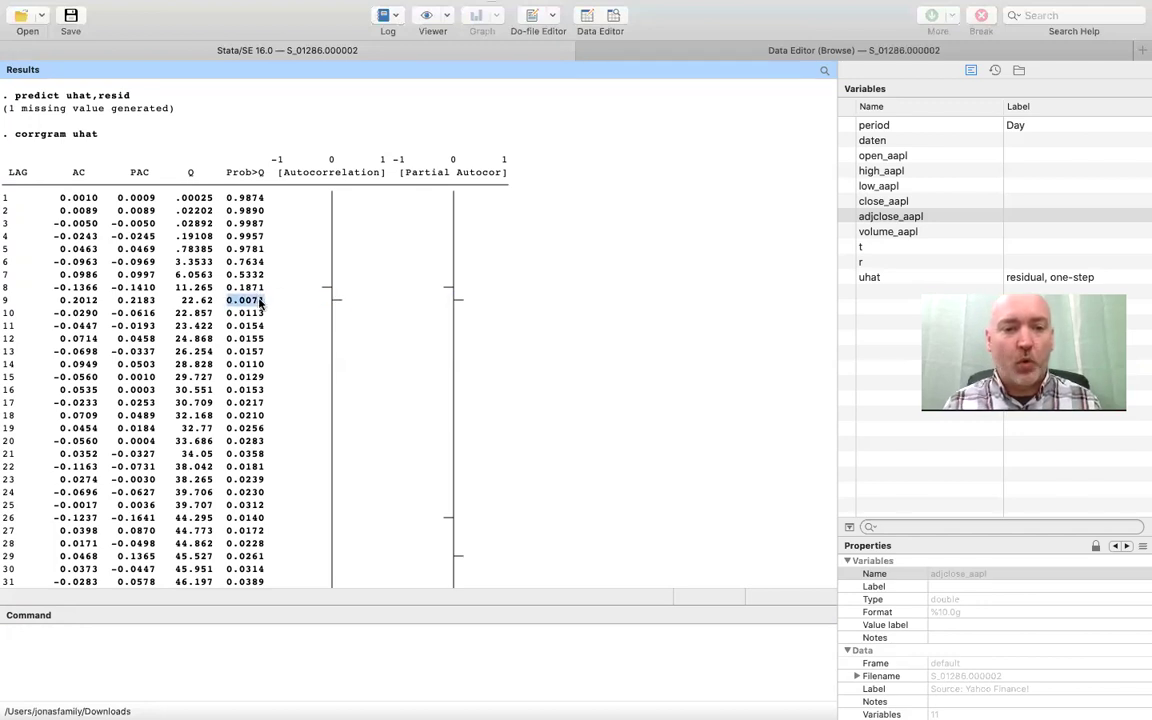
{"action": "double_click", "coordinate": [338, 303]}
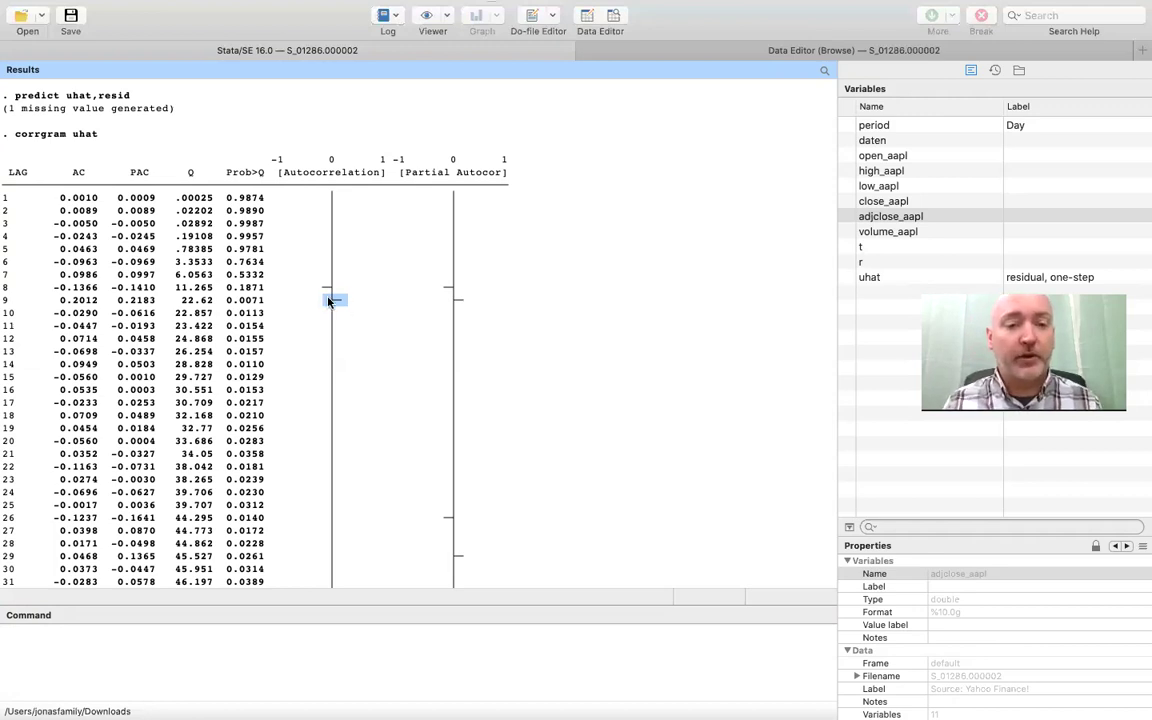
{"action": "left_click_drag", "start_coordinate": [329, 301], "coordinate": [346, 301]}
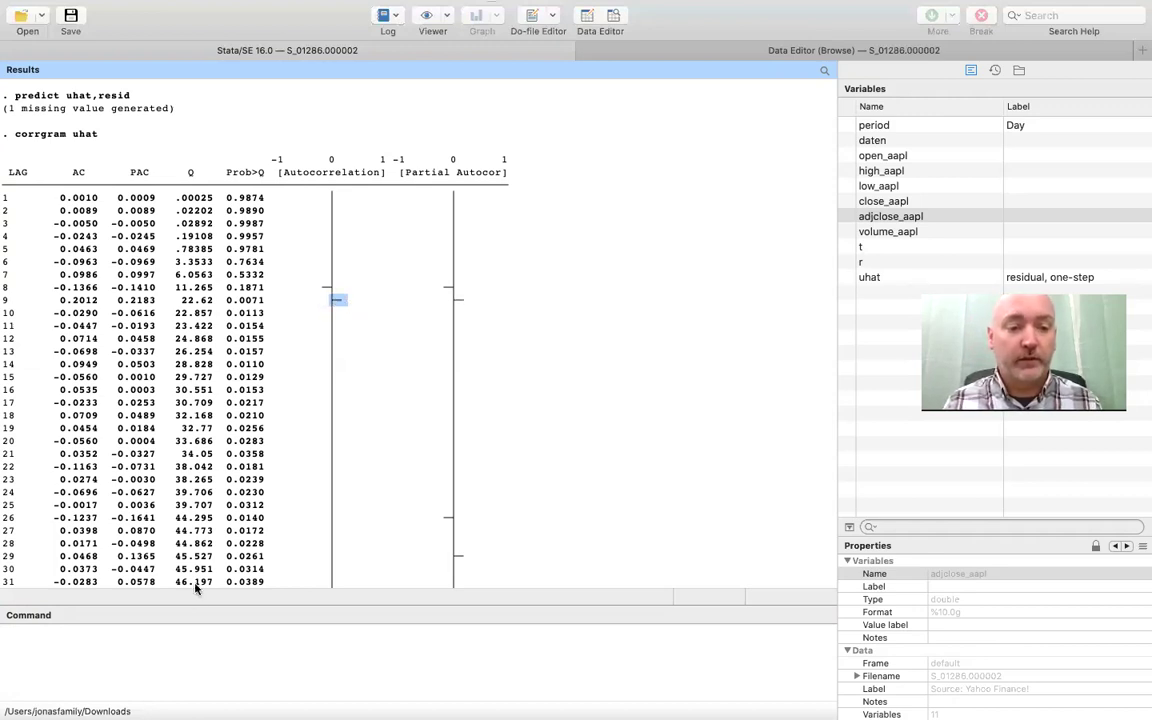
- Edit the recalled arima command into arima r, ar(1) ma(9) and run it
{"action": "left_click", "coordinate": [177, 661]}
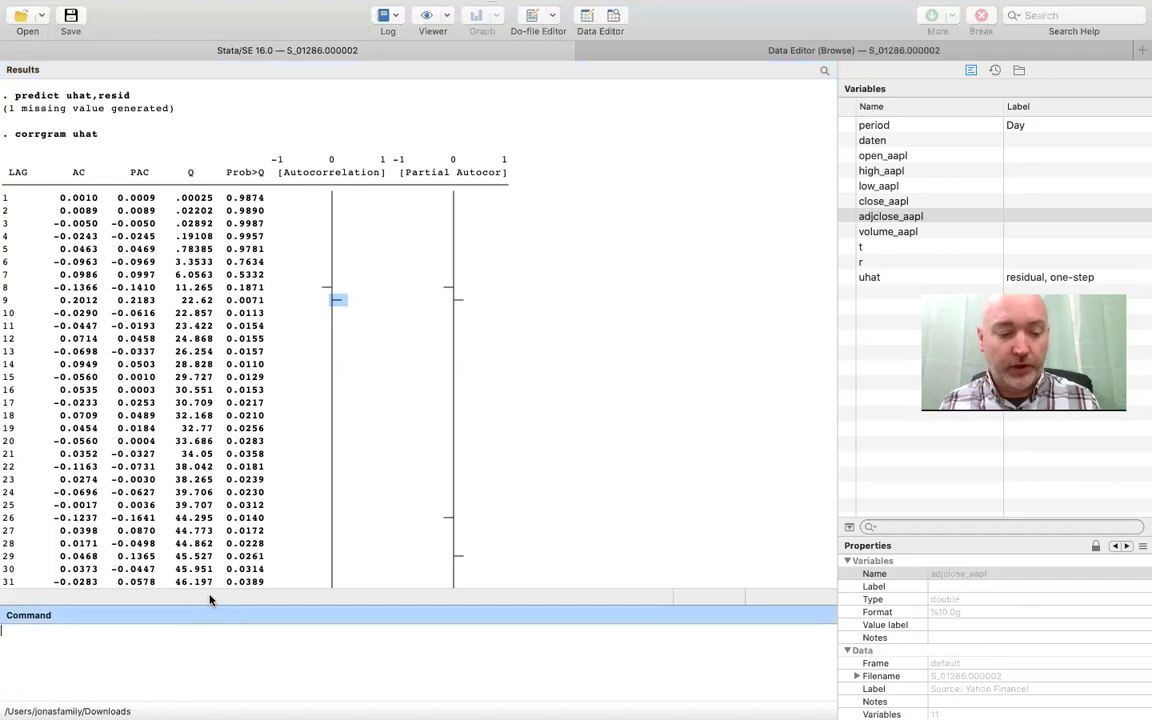
{"action": "key", "text": "Page_Up"}
{"action": "key", "text": "Page_Up"}
{"action": "key", "text": "Page_Up"}
{"action": "key", "text": "BackSpace"}
{"action": "key", "text": "BackSpace"}
{"action": "key", "text": "BackSpace"}
{"action": "key", "text": "BackSpace"}
{"action": "key", "text": "BackSpace"}
{"action": "key", "text": "BackSpace"}
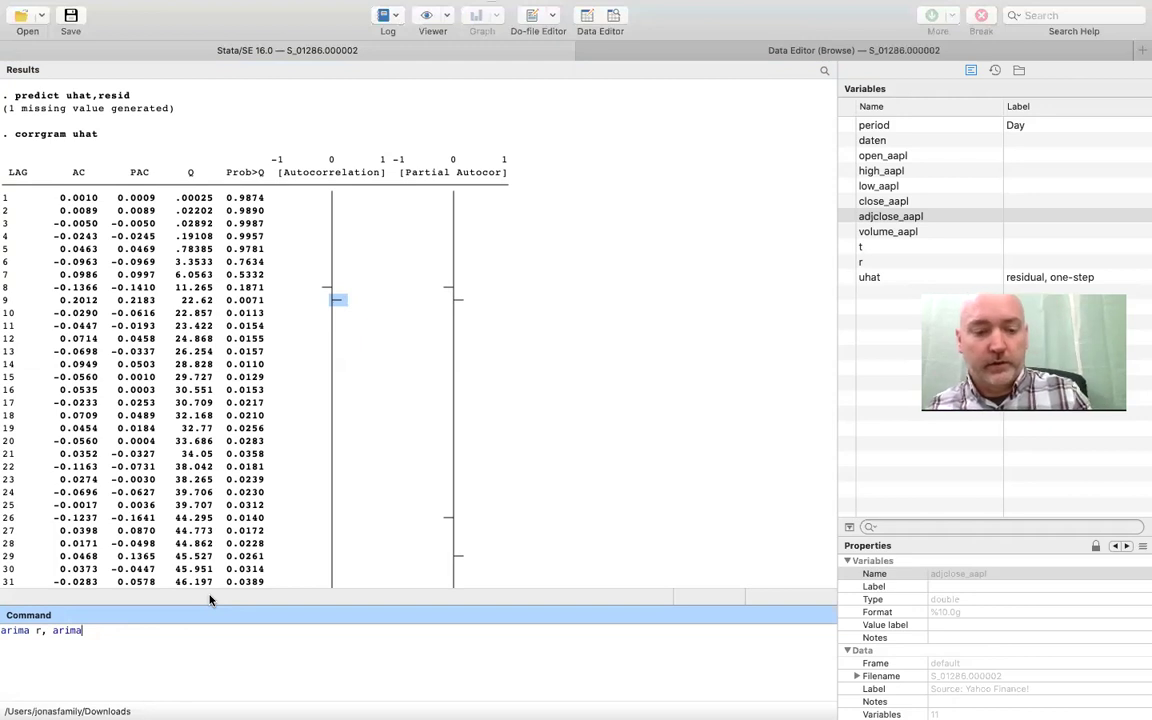
{"action": "key", "text": "BackSpace"}
{"action": "key", "text": "BackSpace"}
{"action": "key", "text": "BackSpace"}
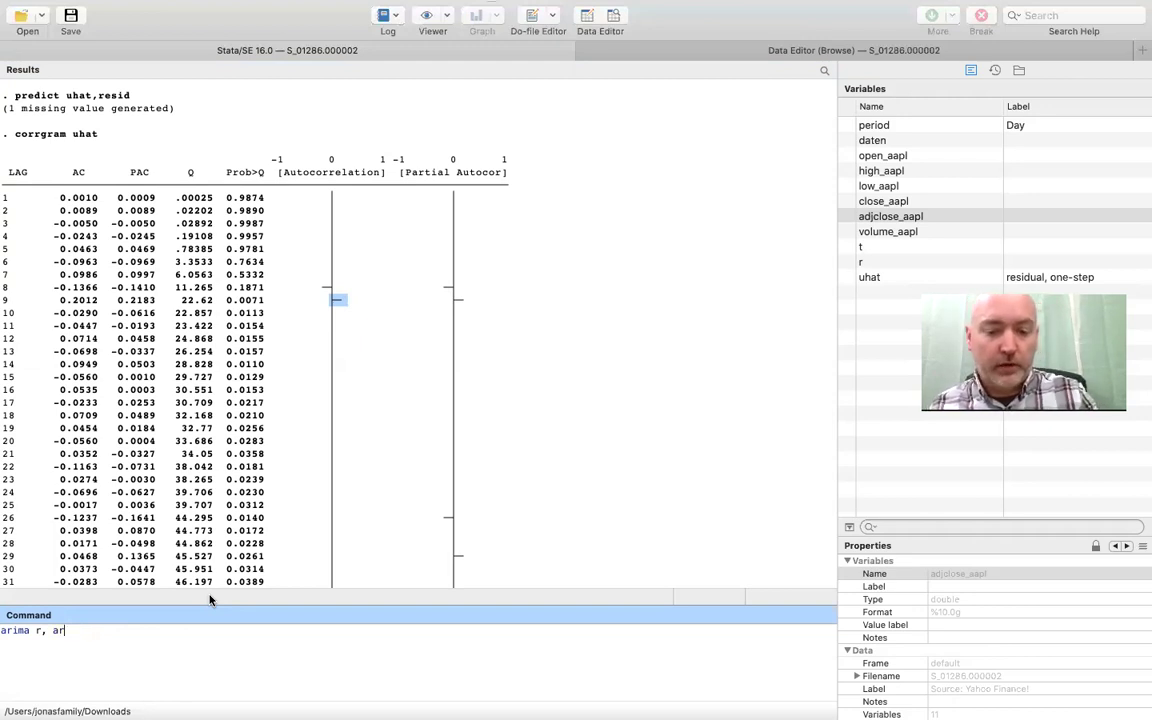
{"action": "type", "text": "(1)"}
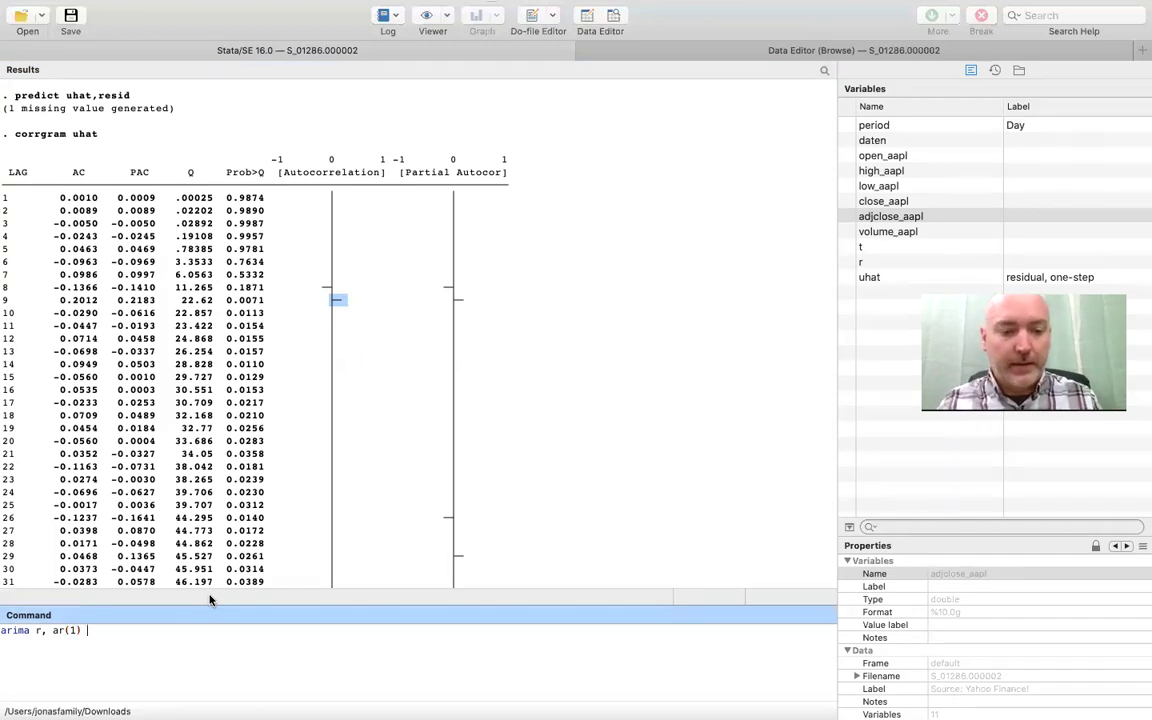
{"action": "type", "text": " ma("}
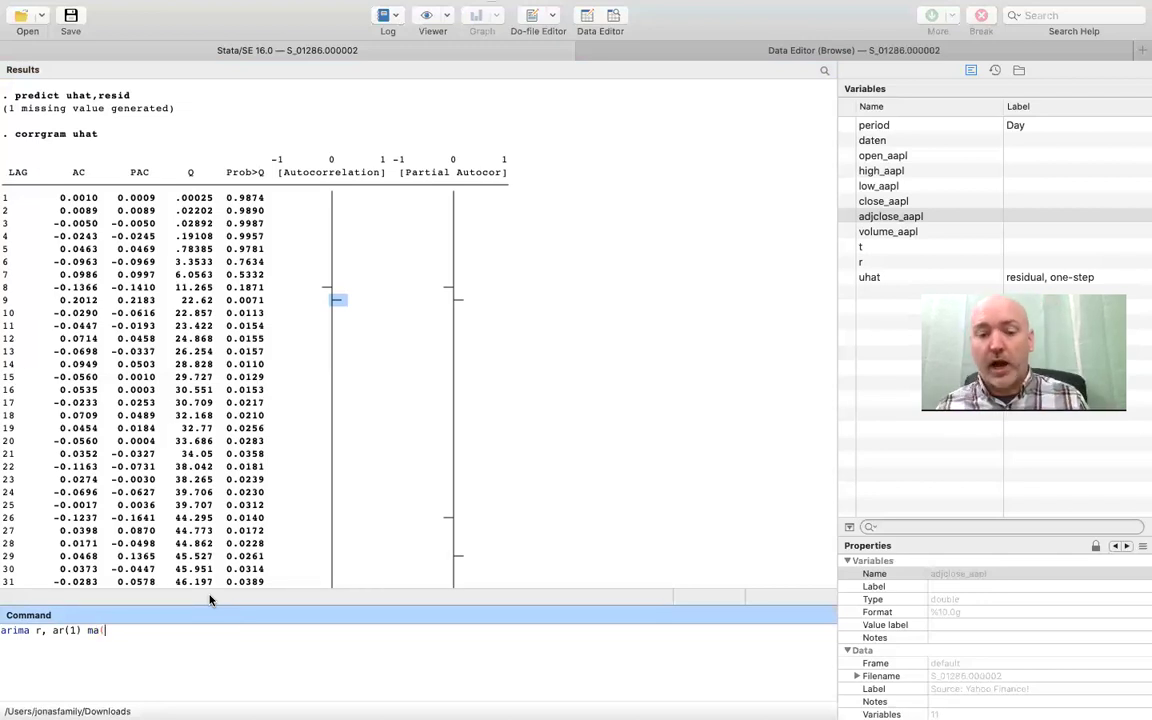
{"action": "type", "text": "9)"}
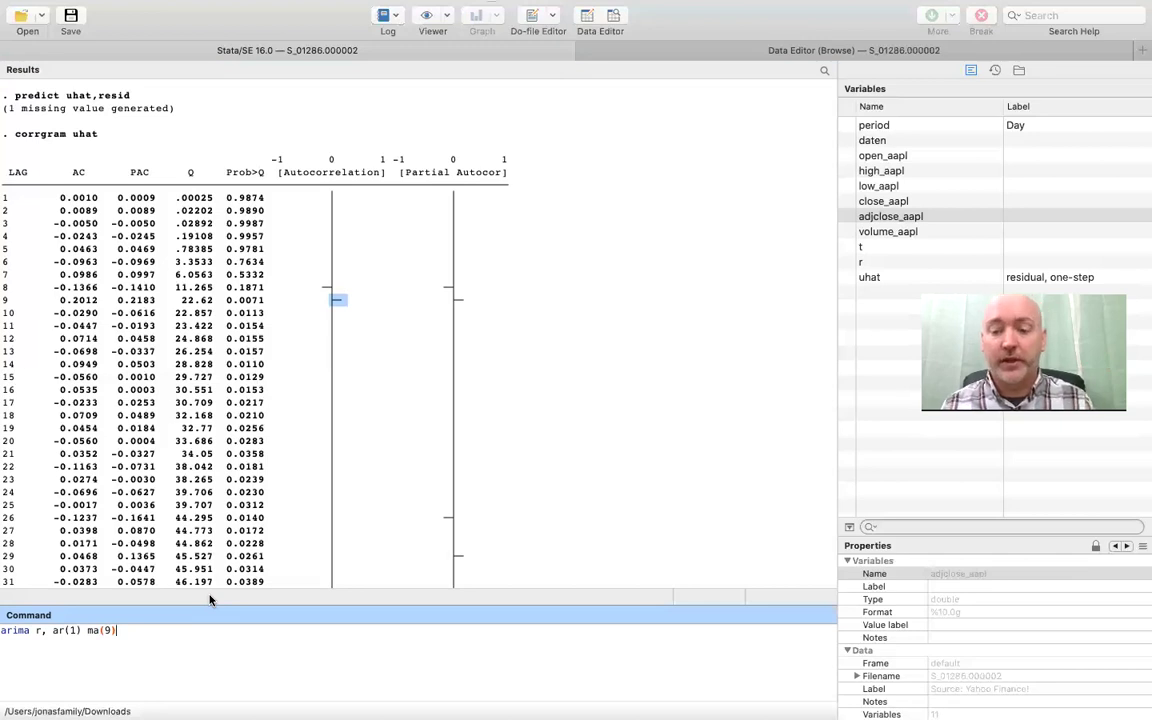
{"action": "key", "text": "Return"}
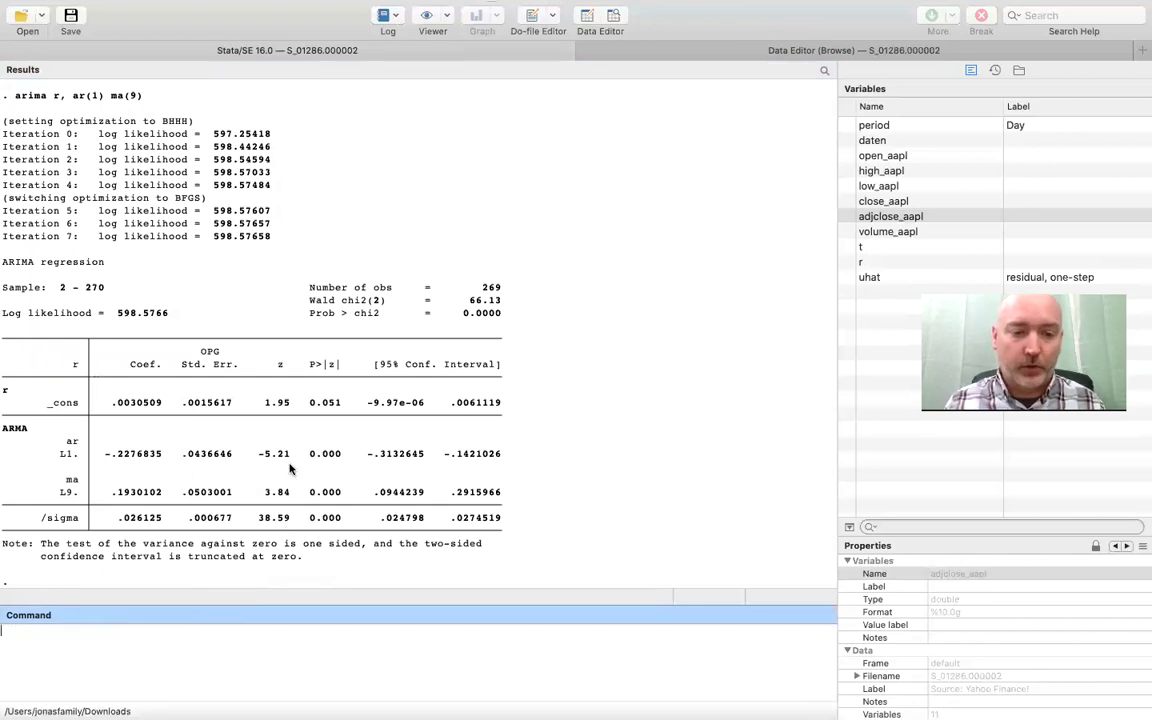
- Note the 0.000 p-values of AR L1 and MA L9, then save residuals as uhat19
{"action": "double_click", "coordinate": [318, 454]}
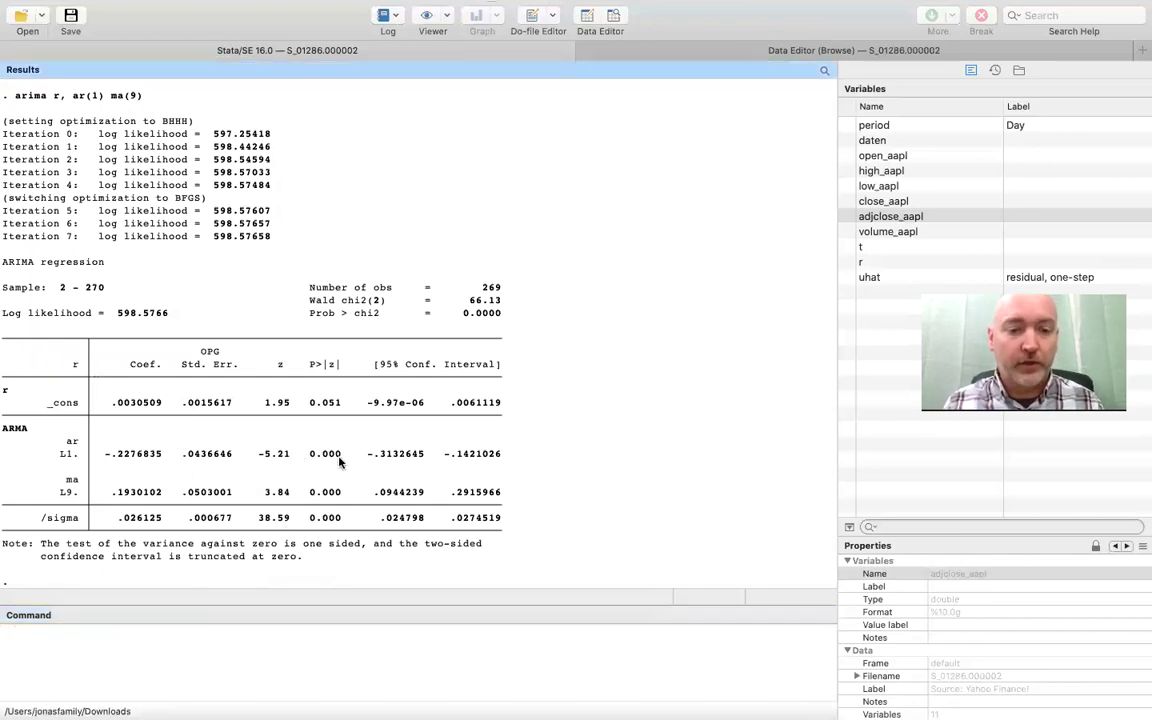
{"action": "double_click", "coordinate": [300, 493]}
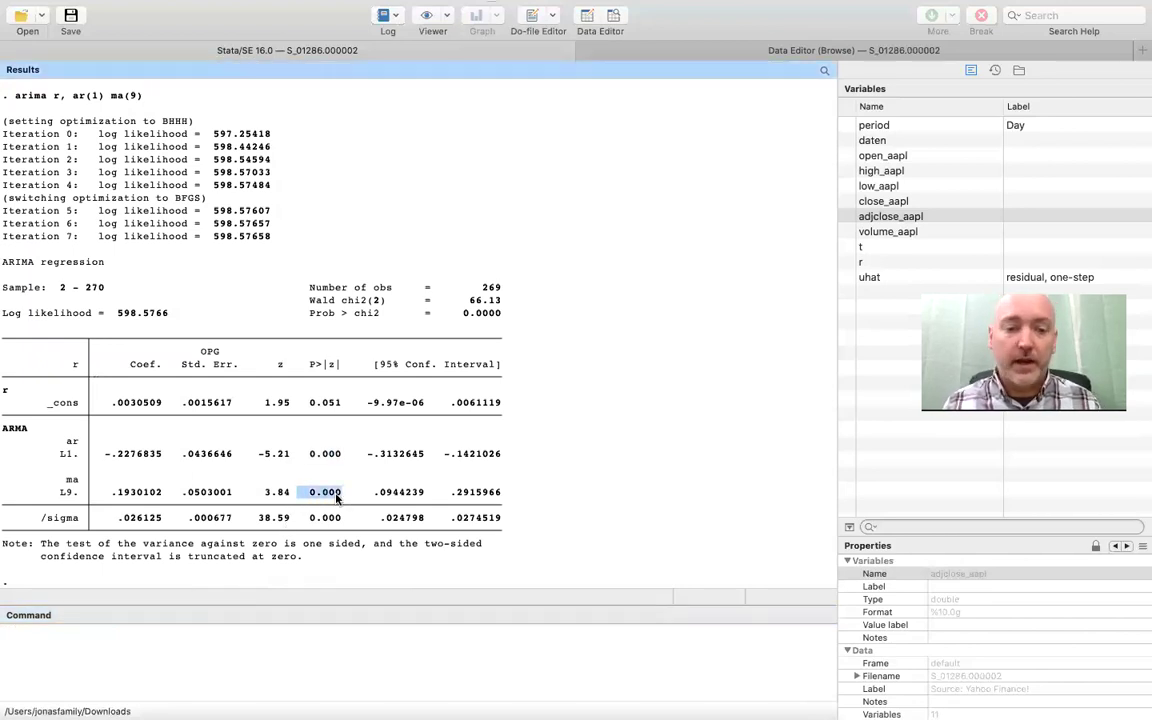
{"action": "left_click", "coordinate": [217, 640]}
{"action": "type", "text": "predic"}
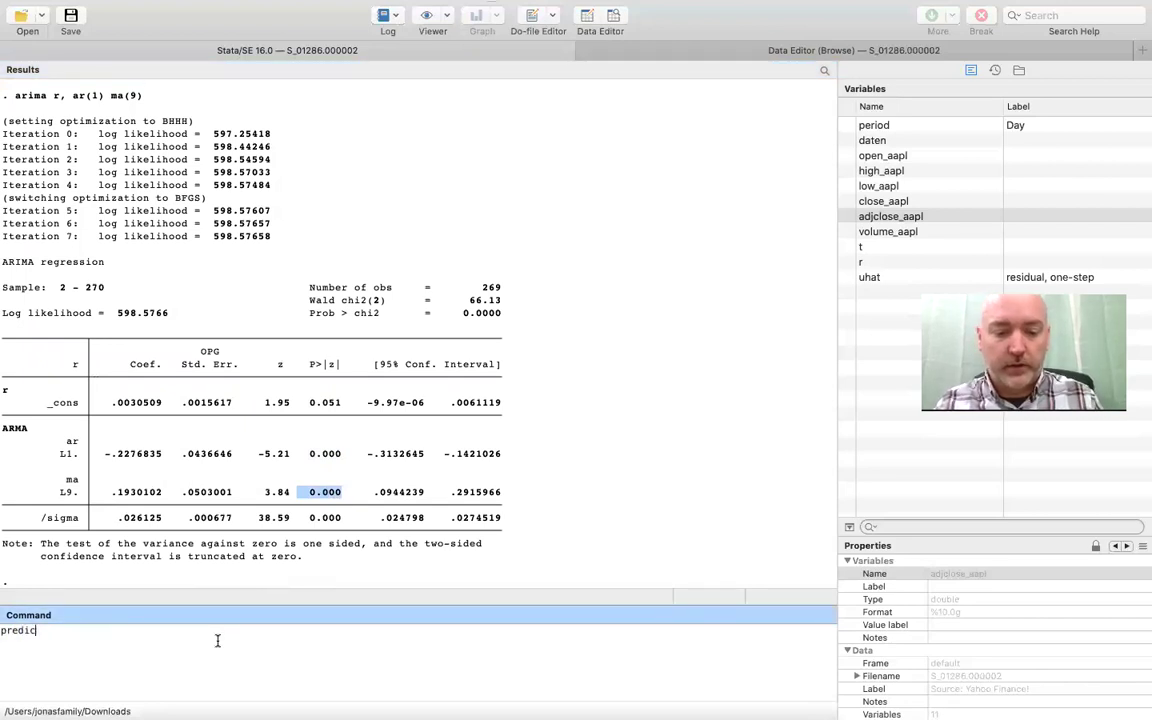
{"action": "type", "text": "t uhat"}
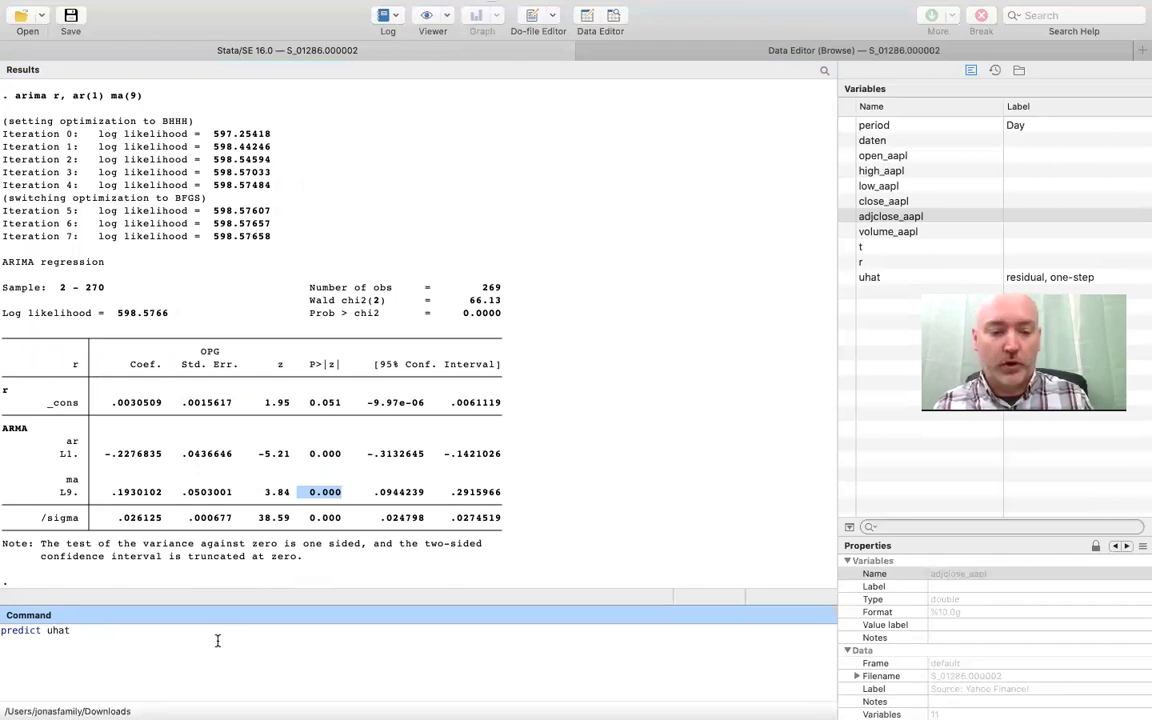
{"action": "type", "text": "19"}
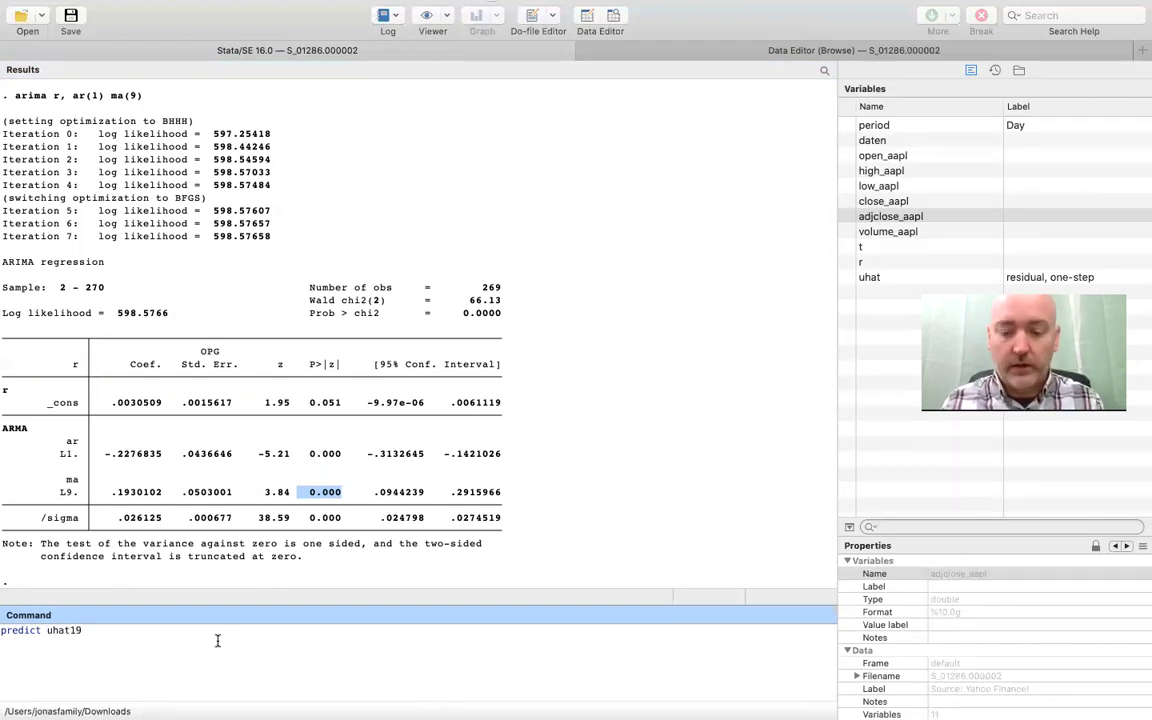
{"action": "type", "text": "."}
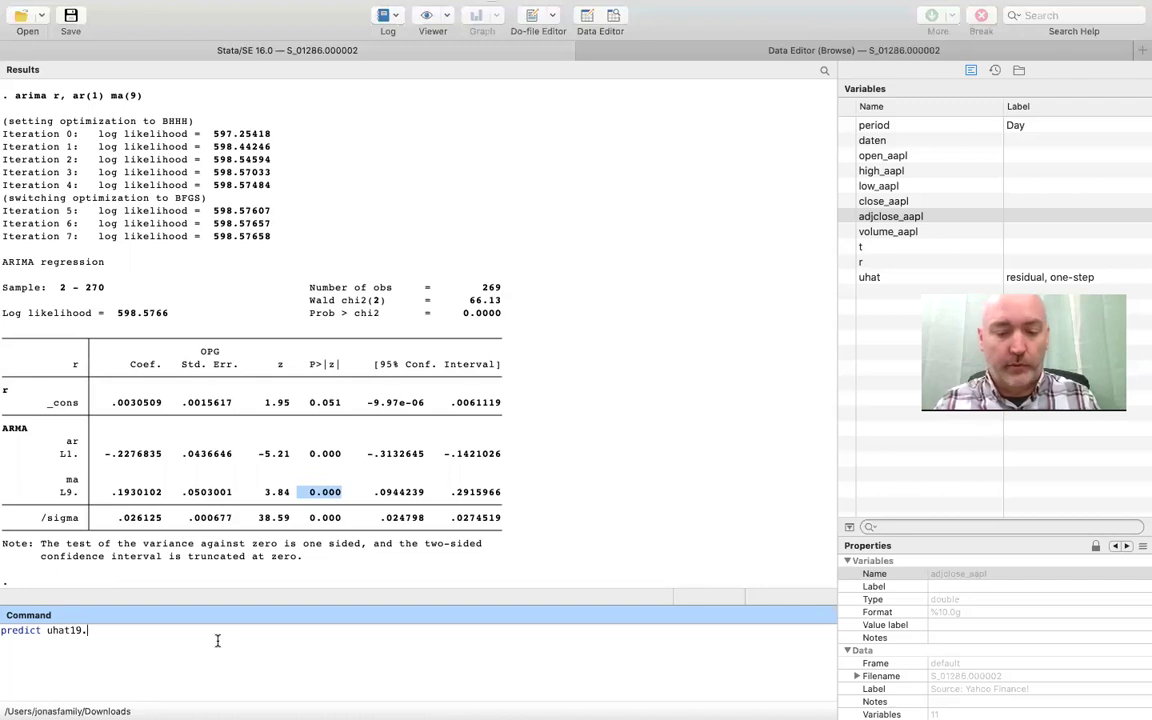
{"action": "key", "text": "BackSpace"}
{"action": "type", "text": ", res"}
{"action": "key", "text": "Return"}
- Enter the corrgram uhat19 command for the new residuals
{"action": "type", "text": "corregam"}
{"action": "key", "text": "BackSpace"}
{"action": "key", "text": "BackSpace"}
{"action": "key", "text": "BackSpace"}
{"action": "key", "text": "BackSpace"}
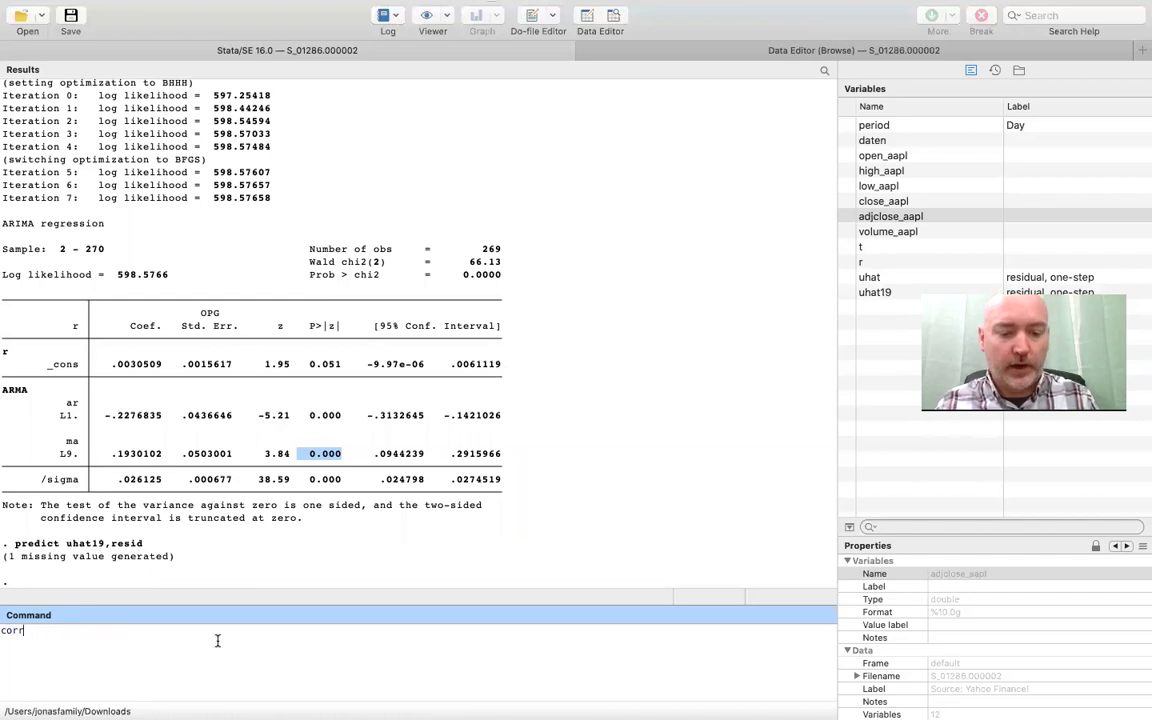
{"action": "type", "text": "gram"}
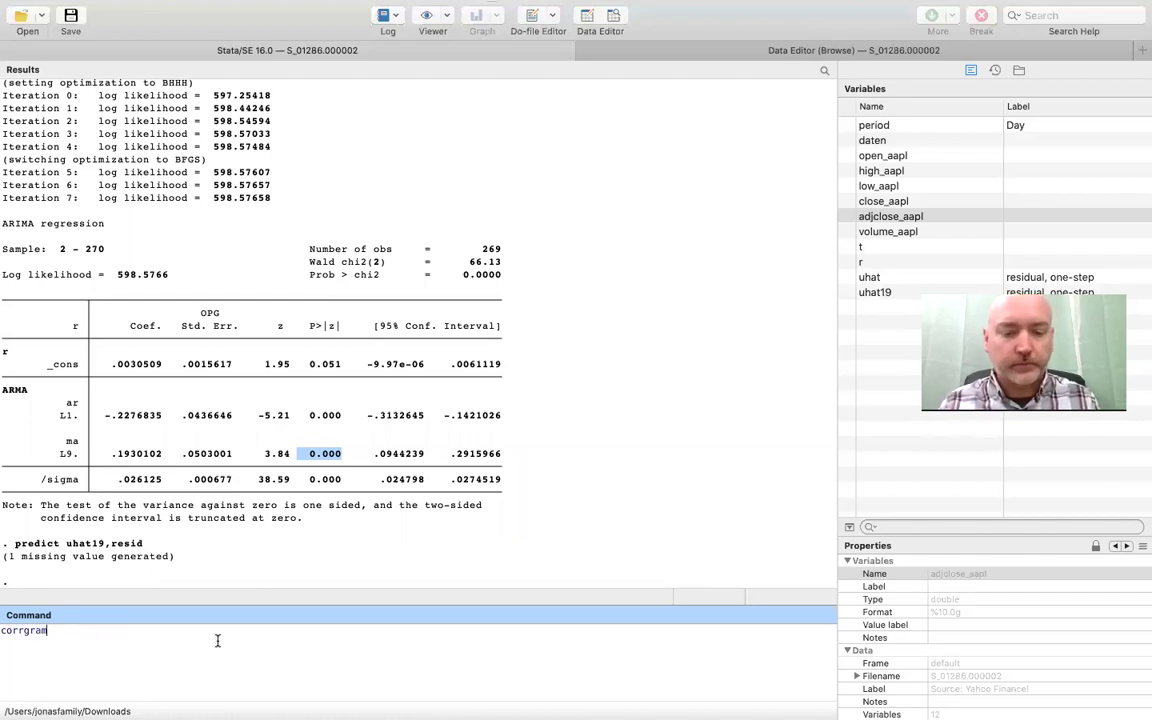
{"action": "type", "text": " uhat19"}
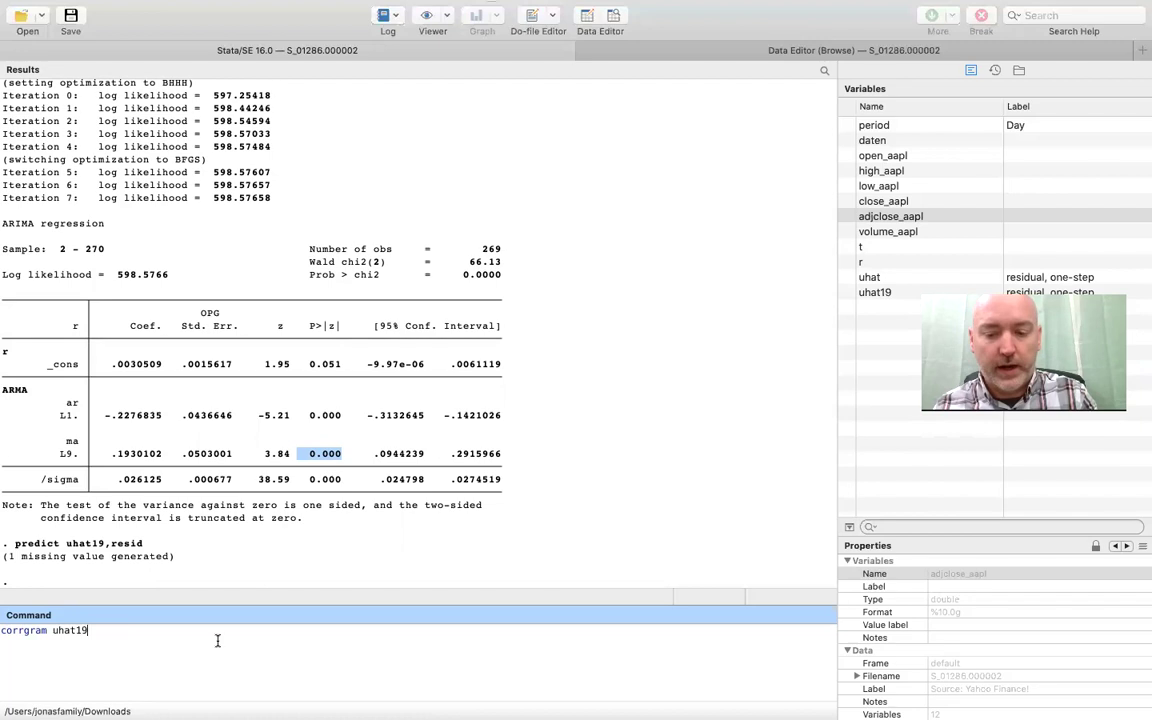
- Run corrgram uhat19 and inspect lag 8; every Prob>Q exceeds 0.05
{"action": "key", "text": "Return"}
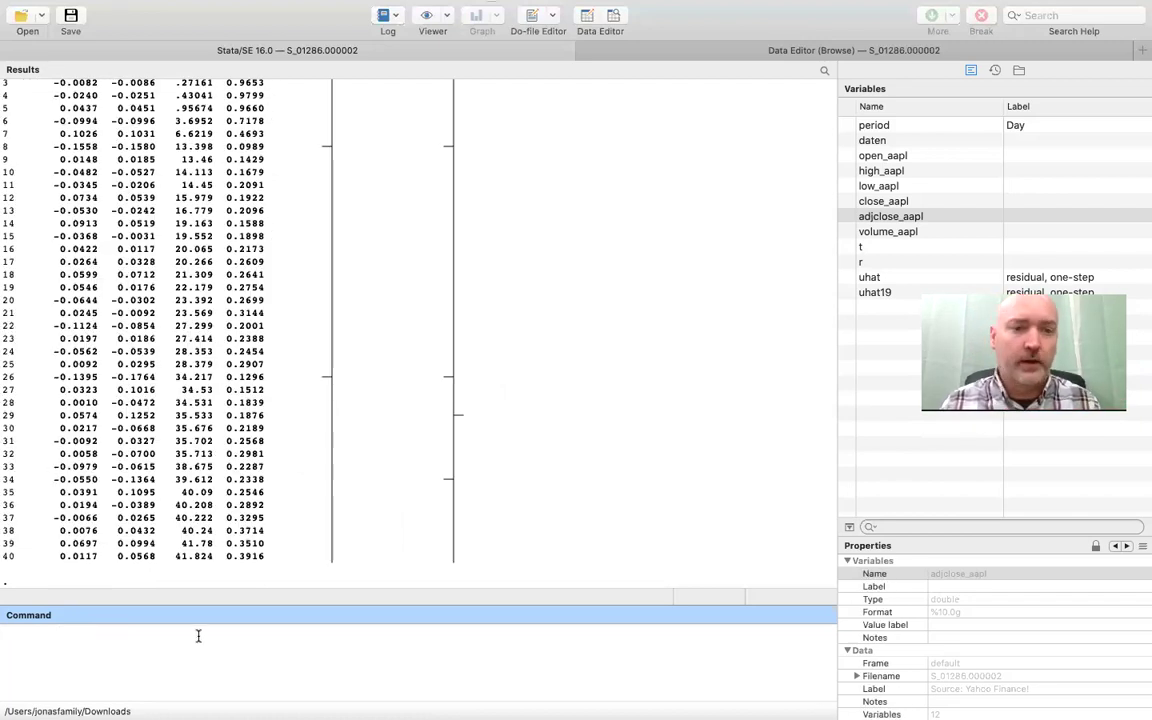
{"action": "scroll", "coordinate": [339, 372], "scroll_direction": "up", "scroll_amount": 3}
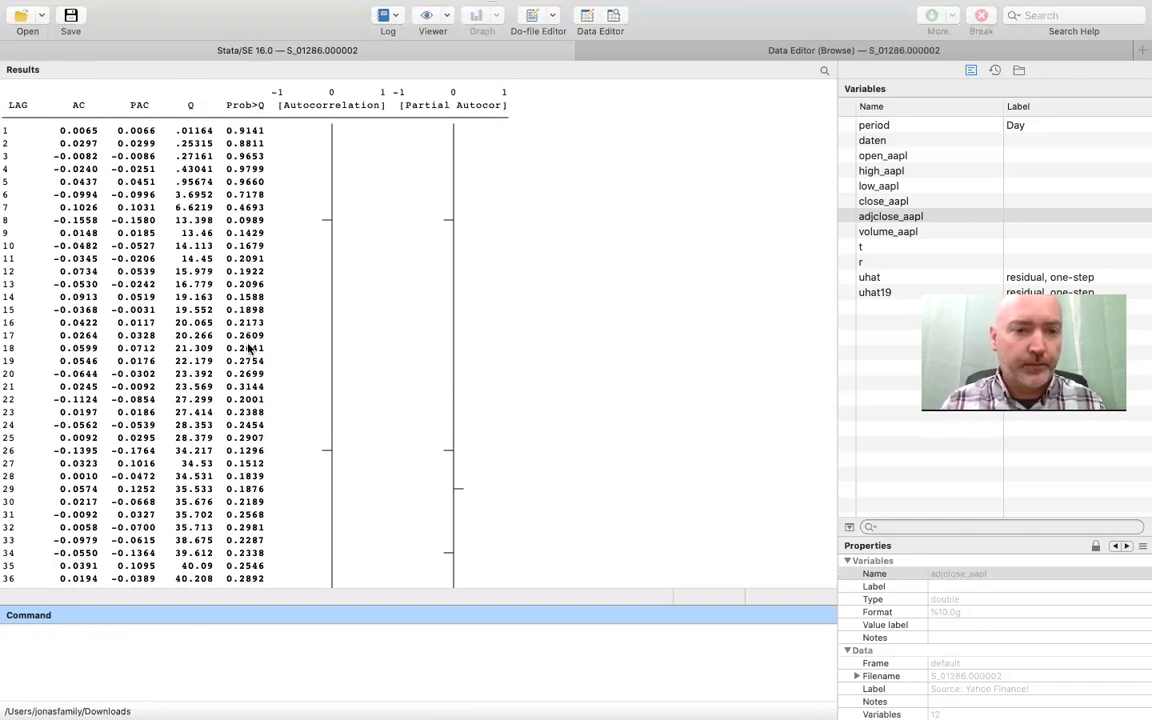
{"action": "scroll", "coordinate": [245, 545], "scroll_direction": "down", "scroll_amount": 2}
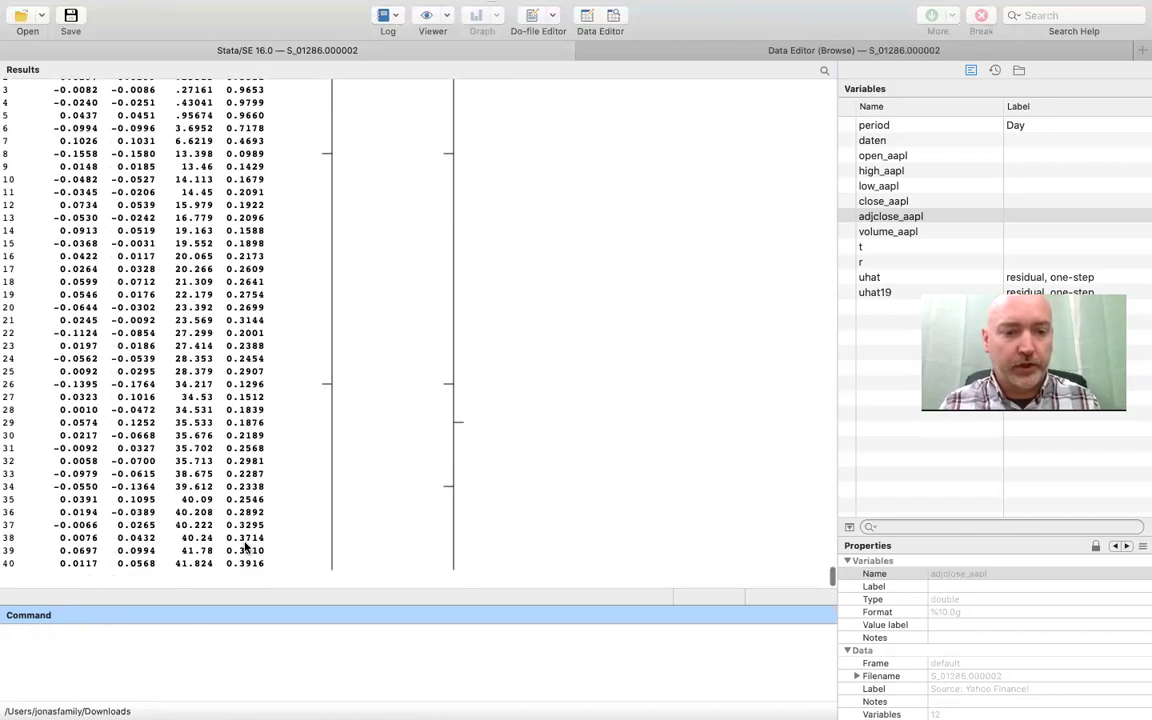
{"action": "scroll", "coordinate": [278, 315], "scroll_direction": "up", "scroll_amount": 3}
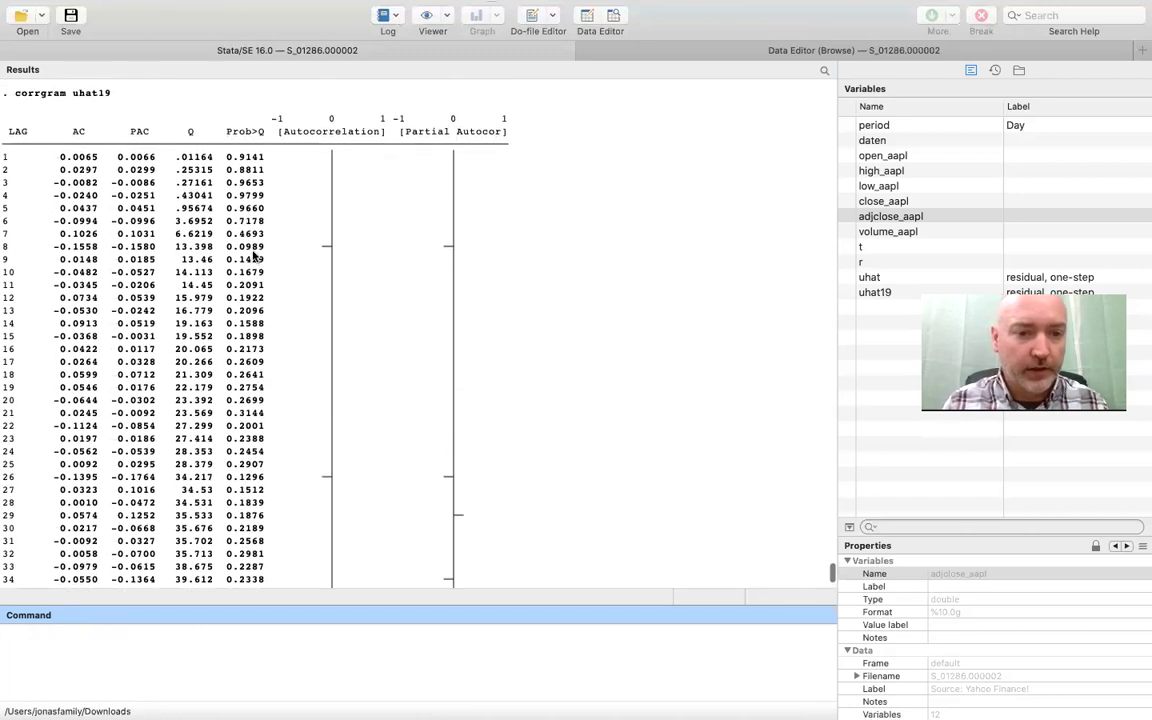
{"action": "left_click_drag", "start_coordinate": [233, 246], "coordinate": [336, 248]}
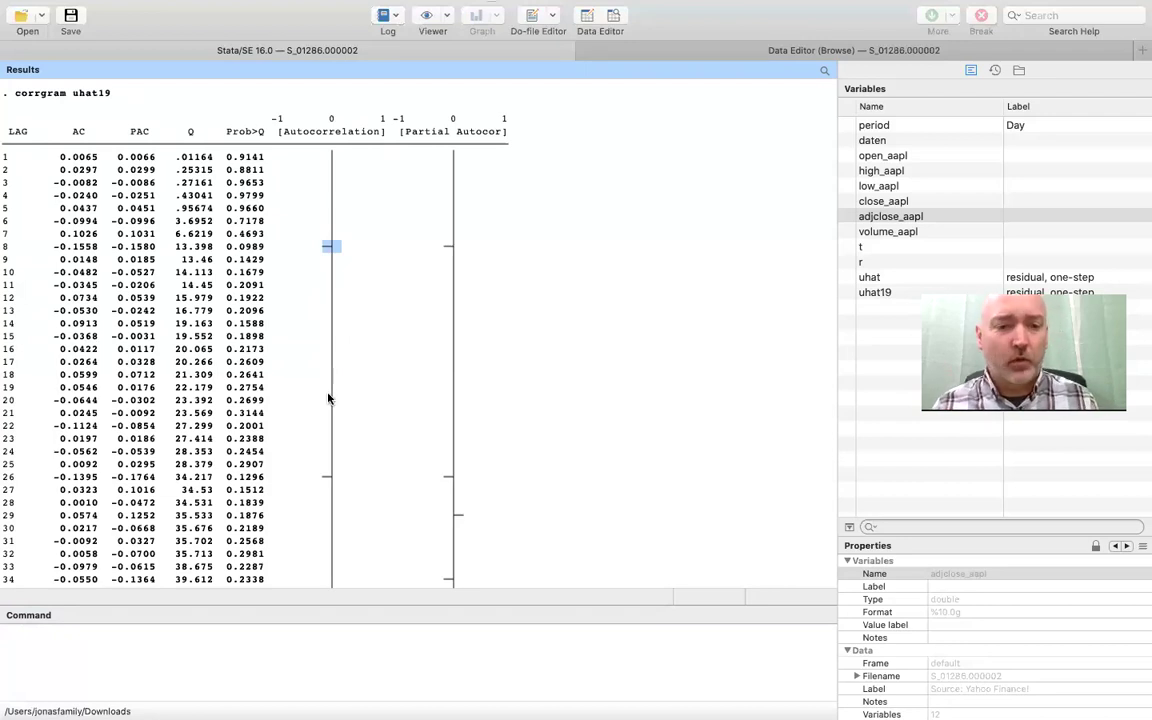
{"action": "scroll", "coordinate": [329, 385], "scroll_direction": "down", "scroll_amount": 3}
{"action": "scroll", "coordinate": [329, 398], "scroll_direction": "up", "scroll_amount": 3}
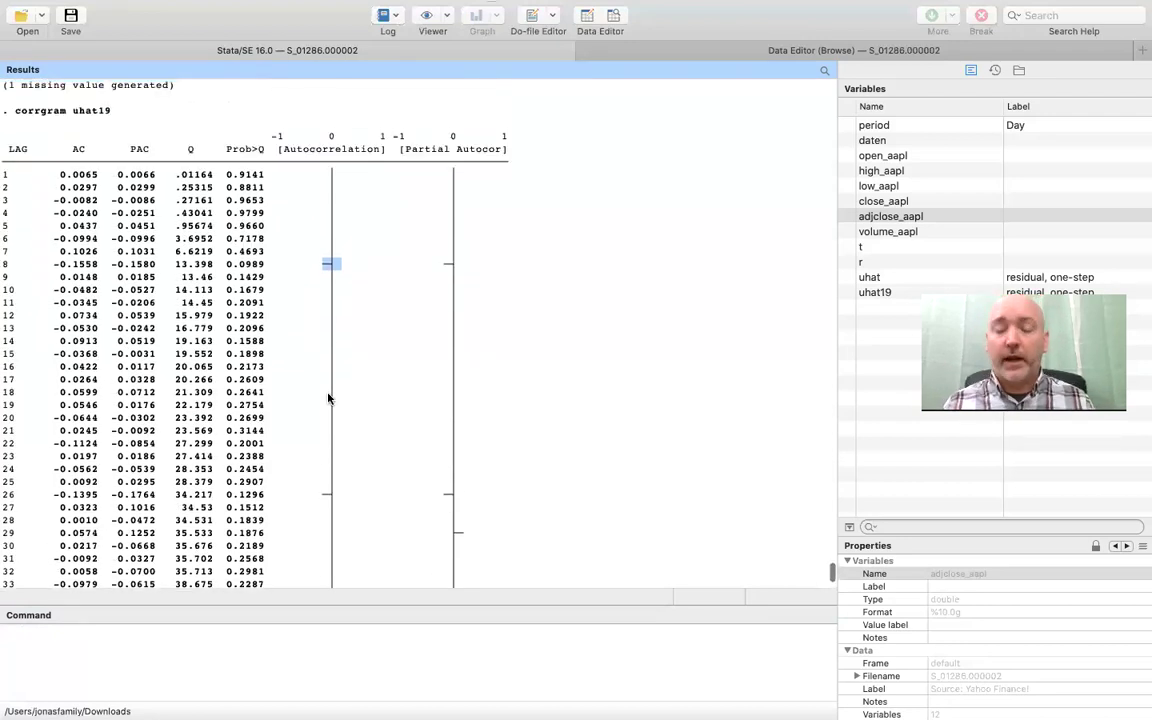
{"action": "left_click", "coordinate": [221, 652]}
{"action": "scroll", "coordinate": [334, 432], "scroll_direction": "up", "scroll_amount": 2}
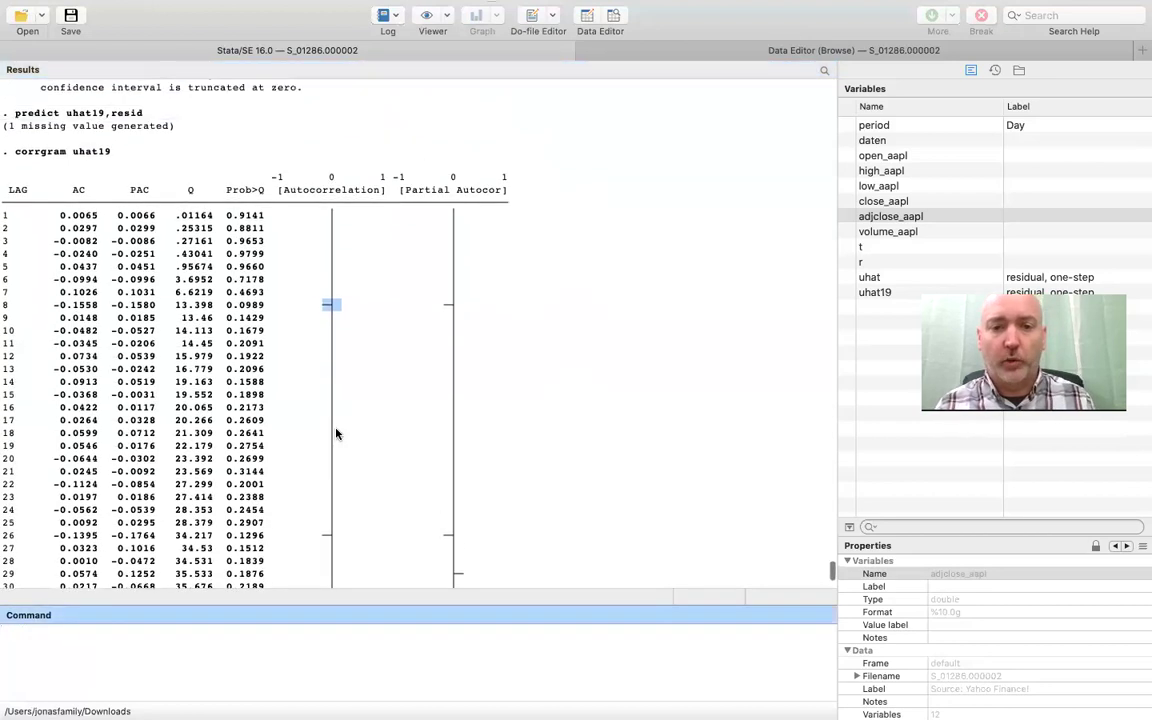
{"action": "scroll", "coordinate": [335, 433], "scroll_direction": "down", "scroll_amount": 2}
{"action": "scroll", "coordinate": [336, 433], "scroll_direction": "down", "scroll_amount": 3}
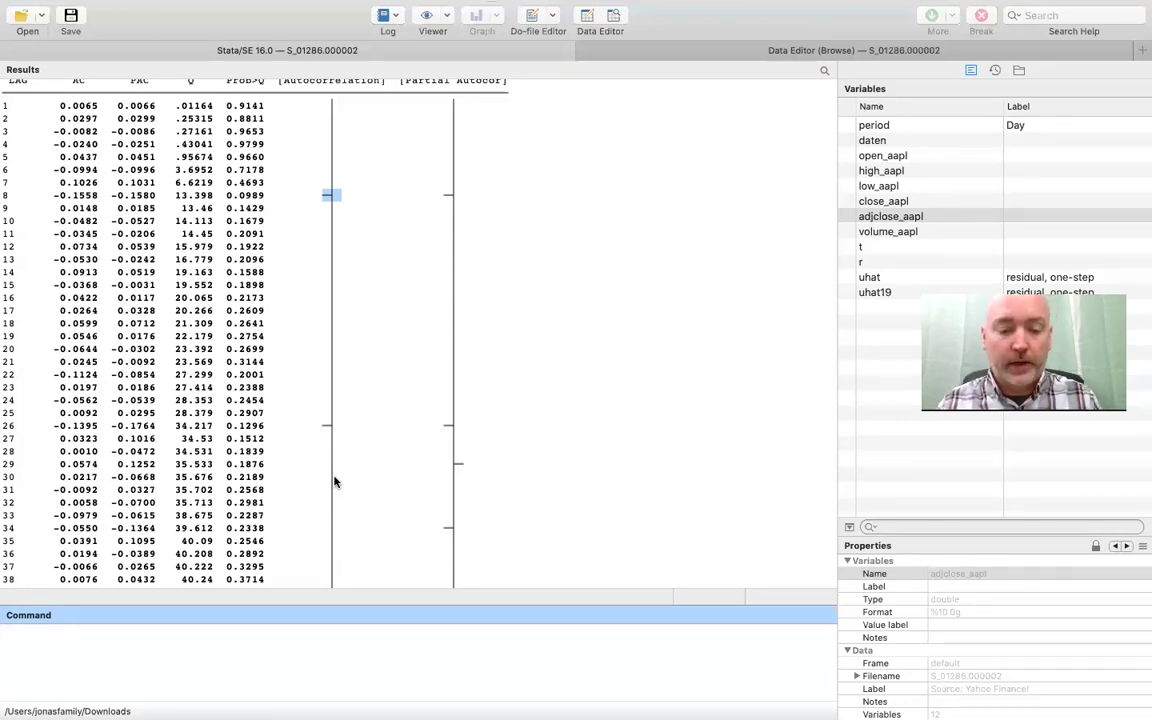
- Create uhat19_sq = uhat19^2 and enter corrgram uhat19_sq
{"action": "type", "text": "gen u"}
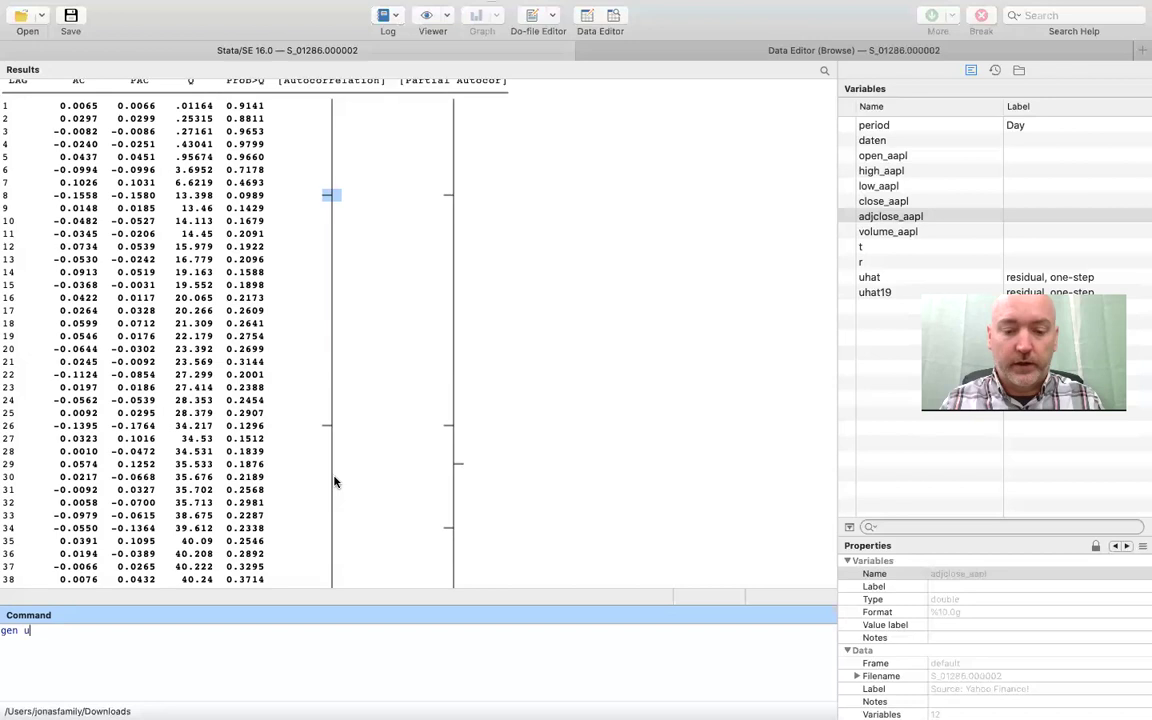
{"action": "type", "text": "hat19"}
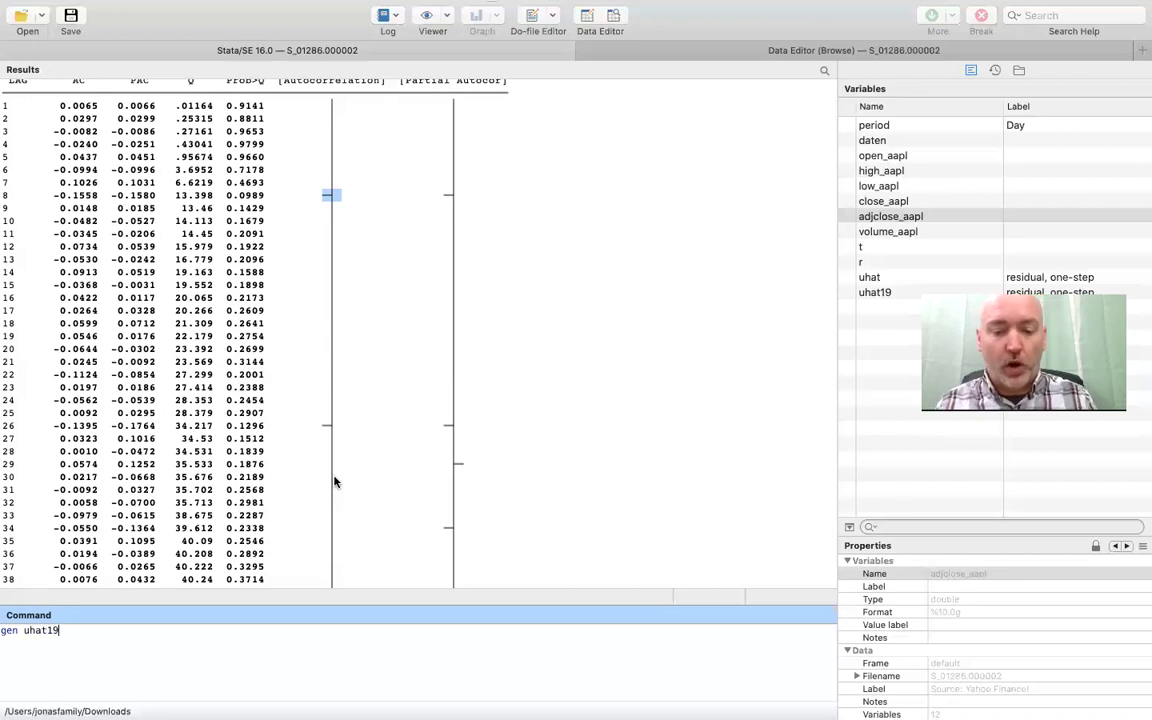
{"action": "type", "text": "_"}
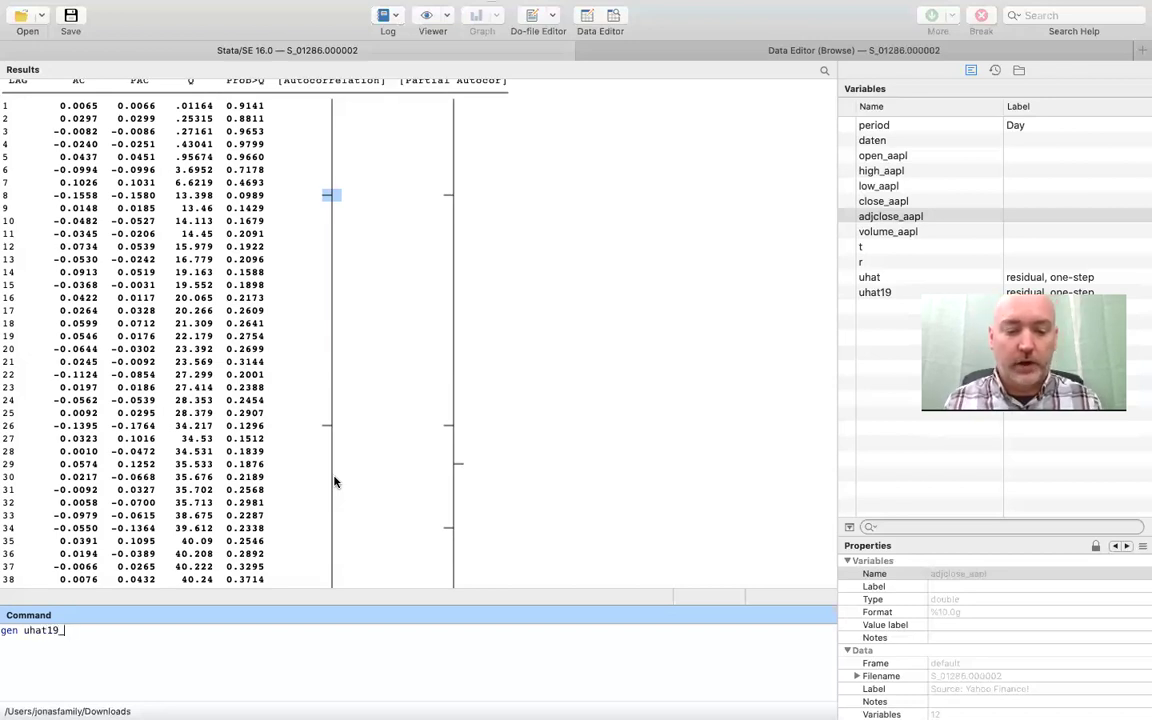
{"action": "type", "text": "sq"}
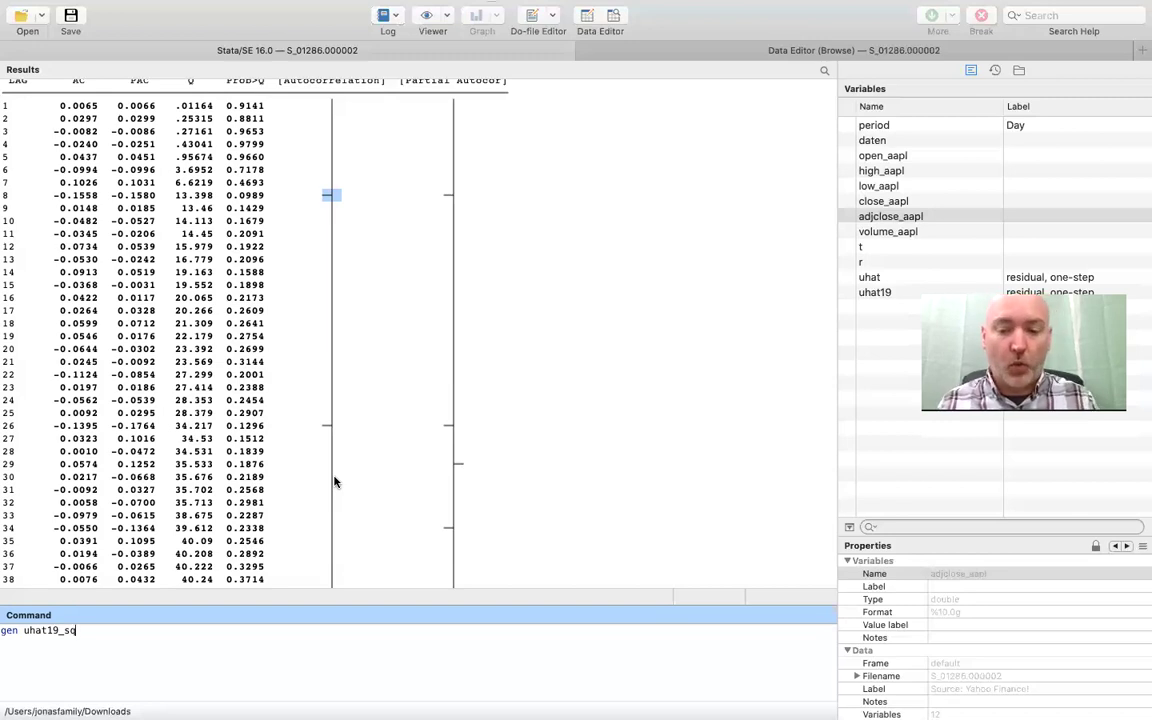
{"action": "type", "text": "=uhat19^2"}
{"action": "key", "text": "Return"}
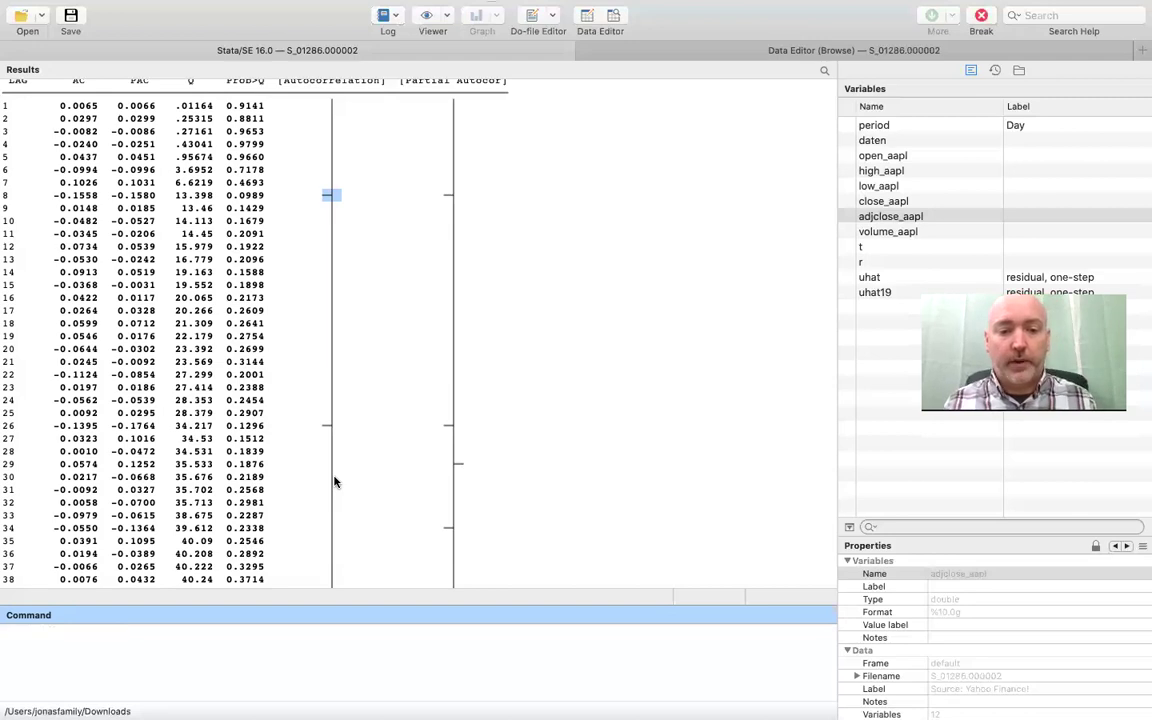
{"action": "type", "text": "corrgram "}
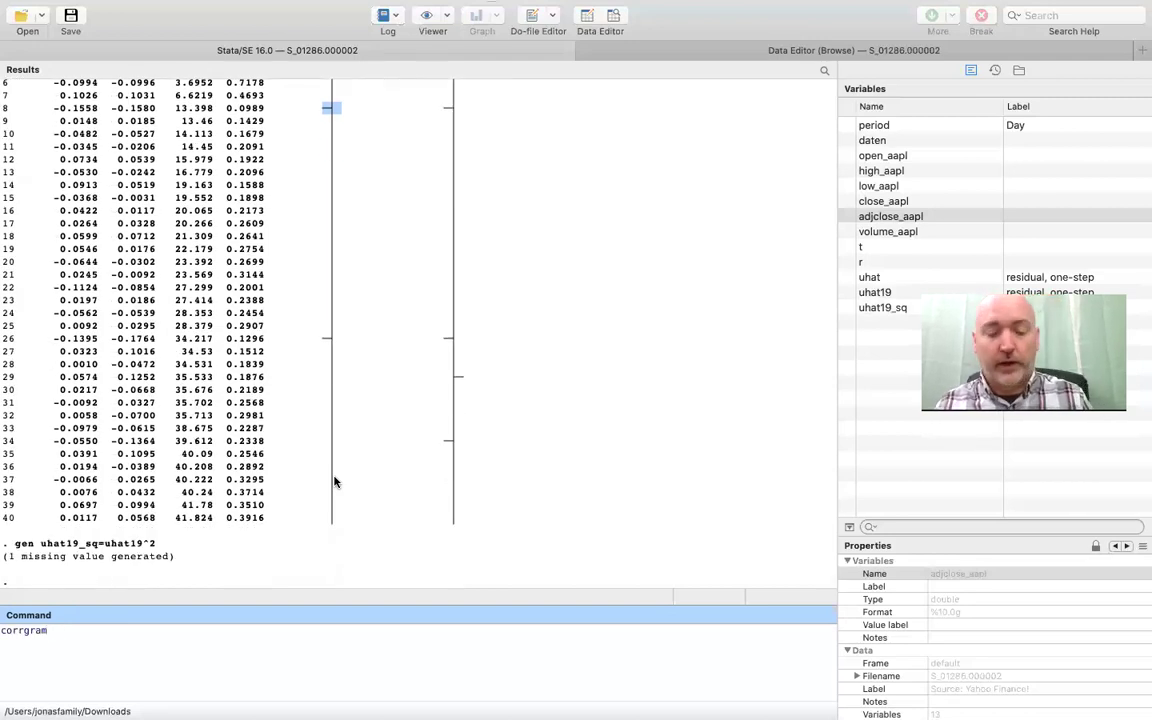
{"action": "type", "text": "uhat1"}
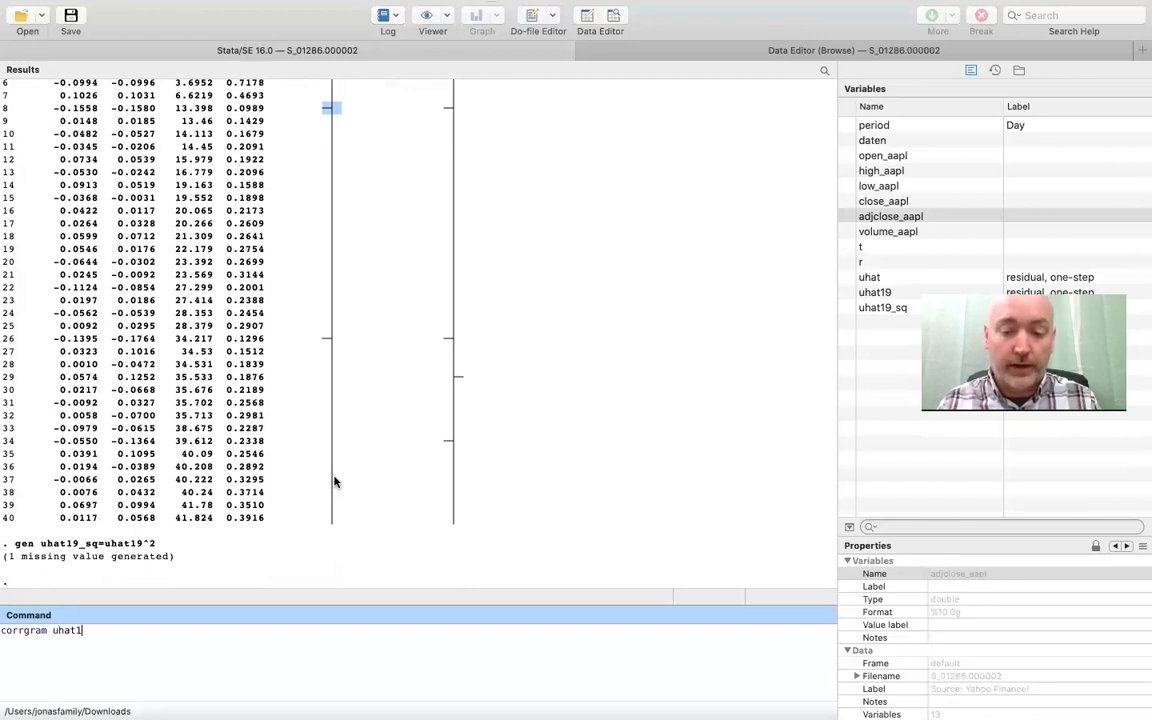
{"action": "type", "text": "9_sq"}
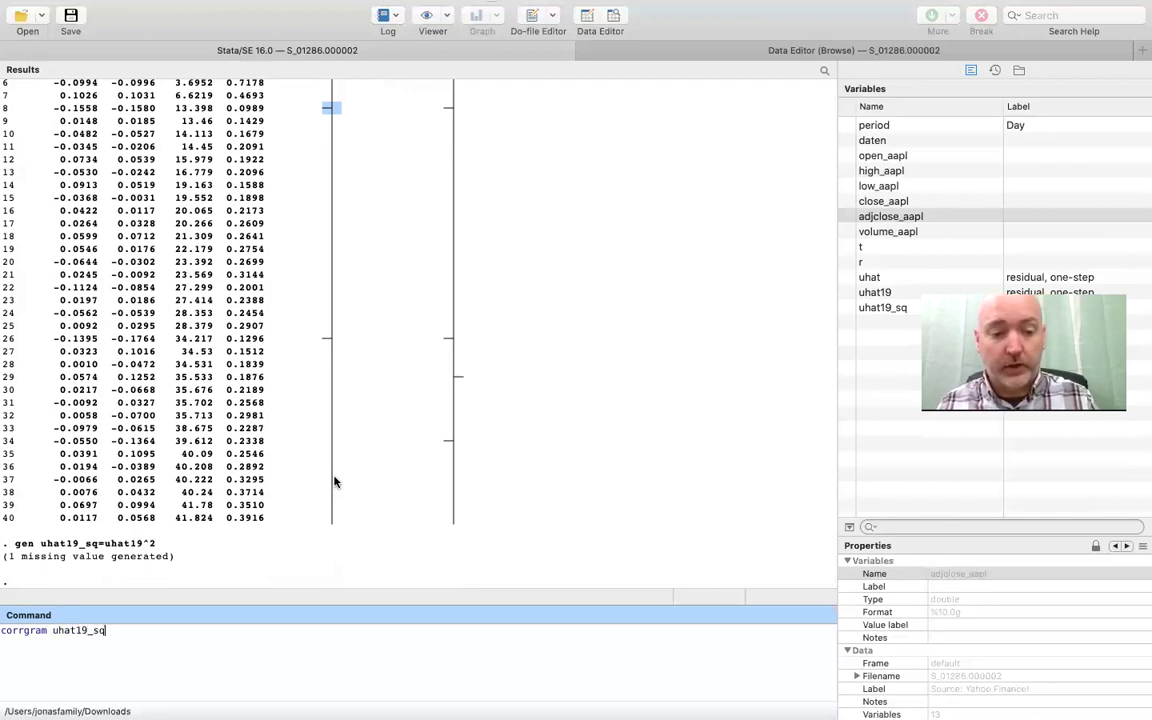
- Run the corrgram of uhat19_sq and highlight the first lags' p-values
{"action": "key", "text": "Return"}
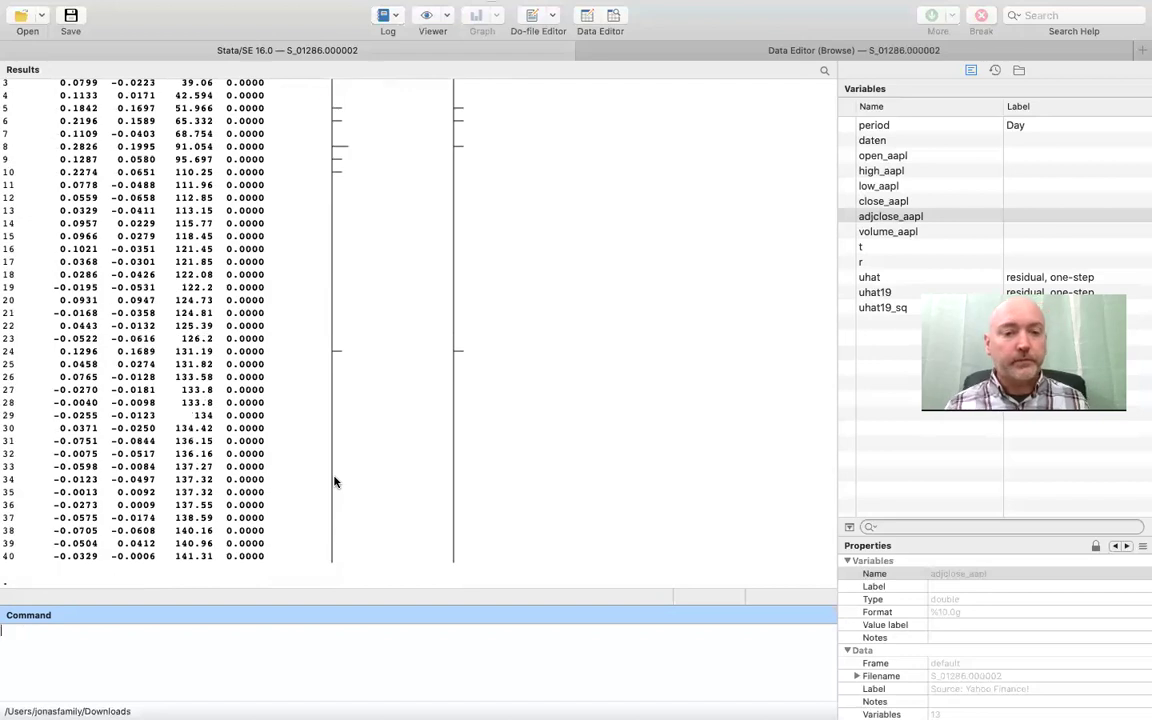
{"action": "scroll", "coordinate": [330, 360], "scroll_direction": "up", "scroll_amount": 3}
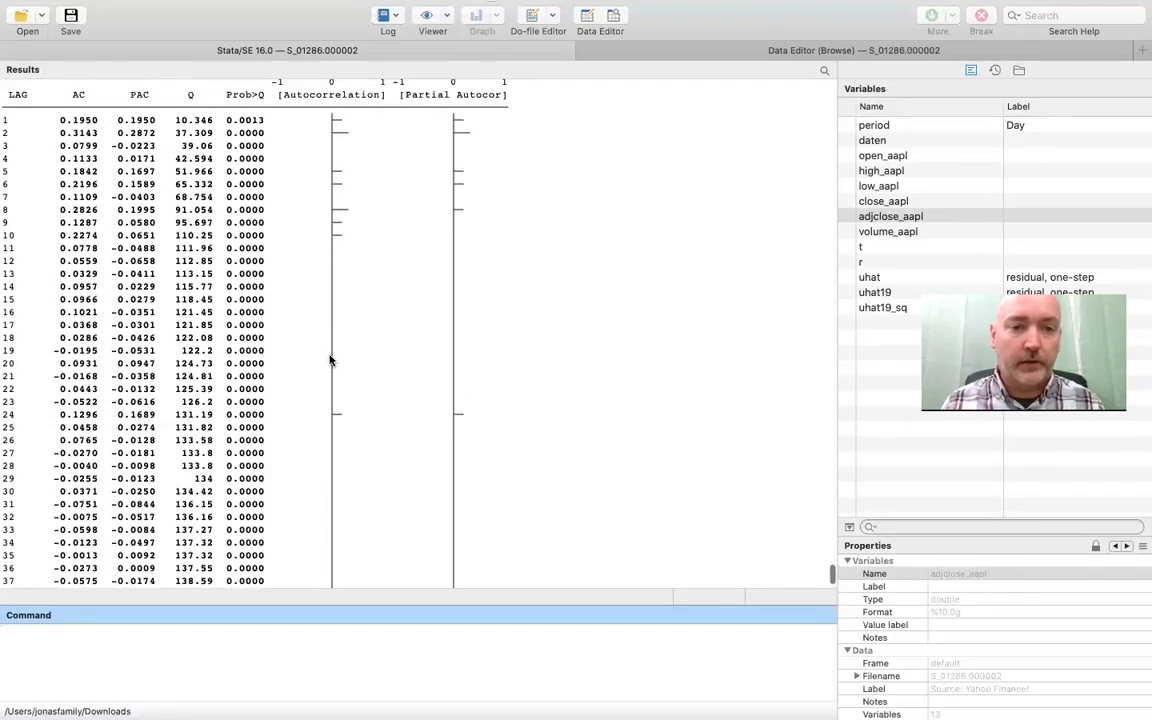
{"action": "left_click_drag", "start_coordinate": [228, 145], "coordinate": [230, 343]}
{"action": "left_click", "coordinate": [230, 340]}
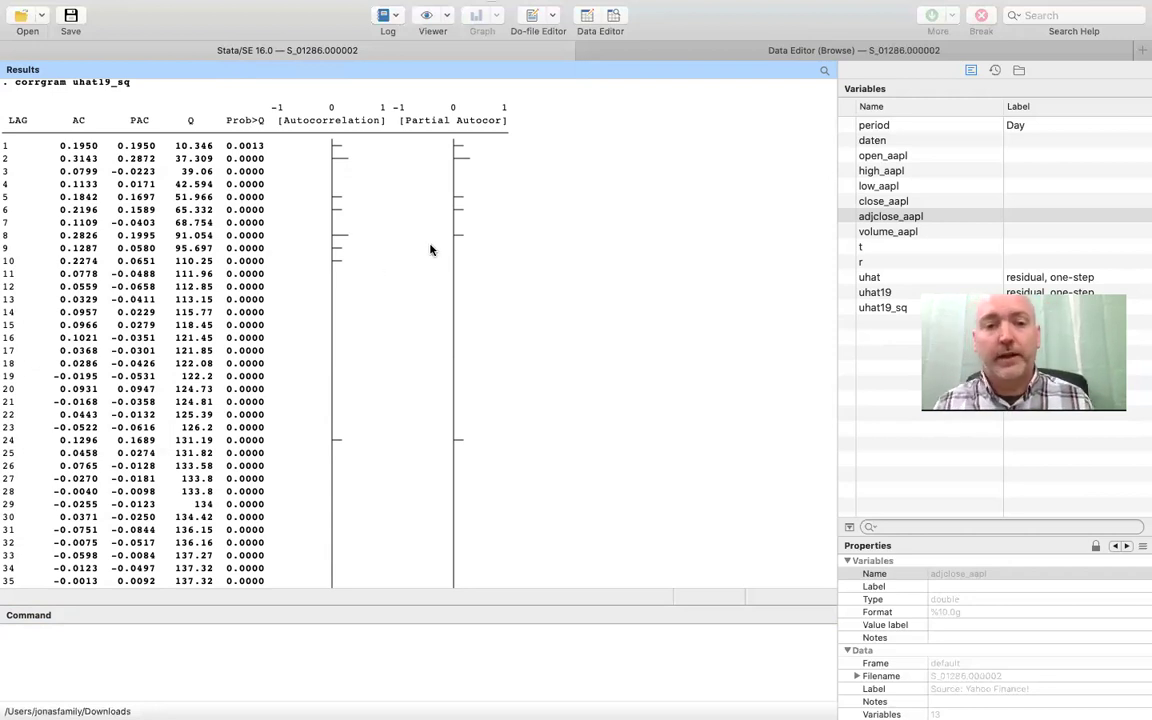
- Point out Prob>Q at lags 1 (0.0013), 4, 7, 9, 14, 16, 18 and 21
{"action": "double_click", "coordinate": [245, 146]}
{"action": "double_click", "coordinate": [248, 184]}
{"action": "triple_click", "coordinate": [236, 220]}
{"action": "double_click", "coordinate": [248, 248]}
{"action": "double_click", "coordinate": [248, 312]}
{"action": "double_click", "coordinate": [248, 338]}
{"action": "double_click", "coordinate": [248, 363]}
{"action": "double_click", "coordinate": [248, 401]}
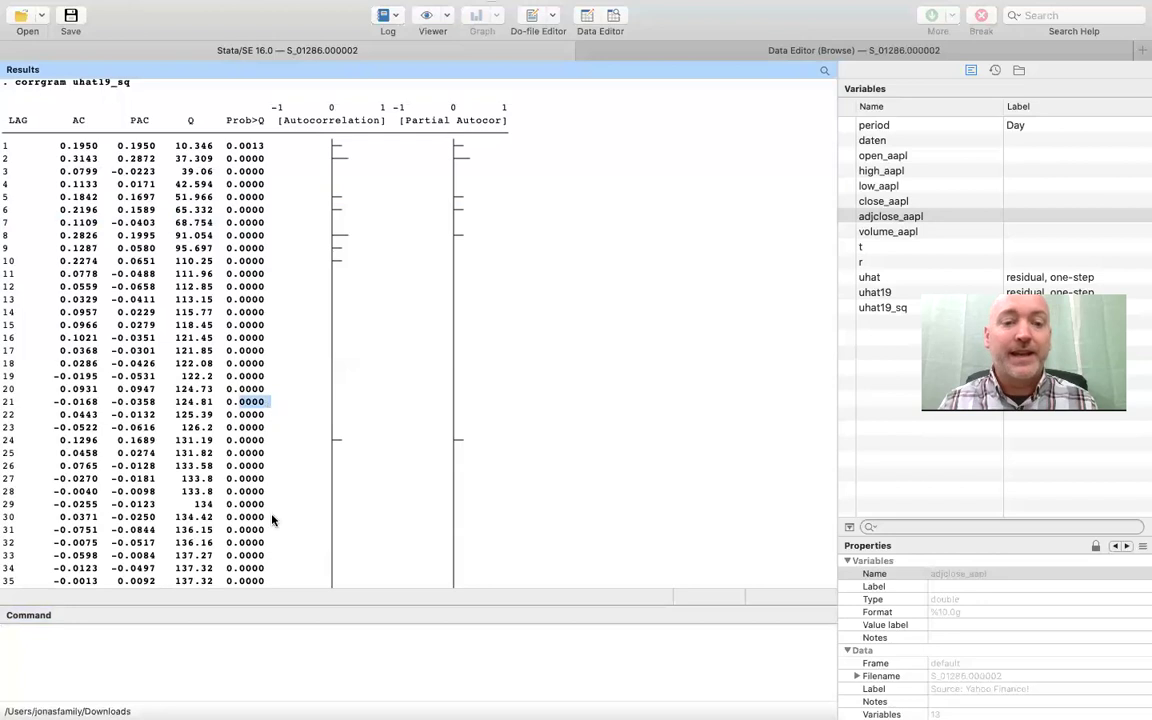
{"action": "left_click", "coordinate": [280, 656]}
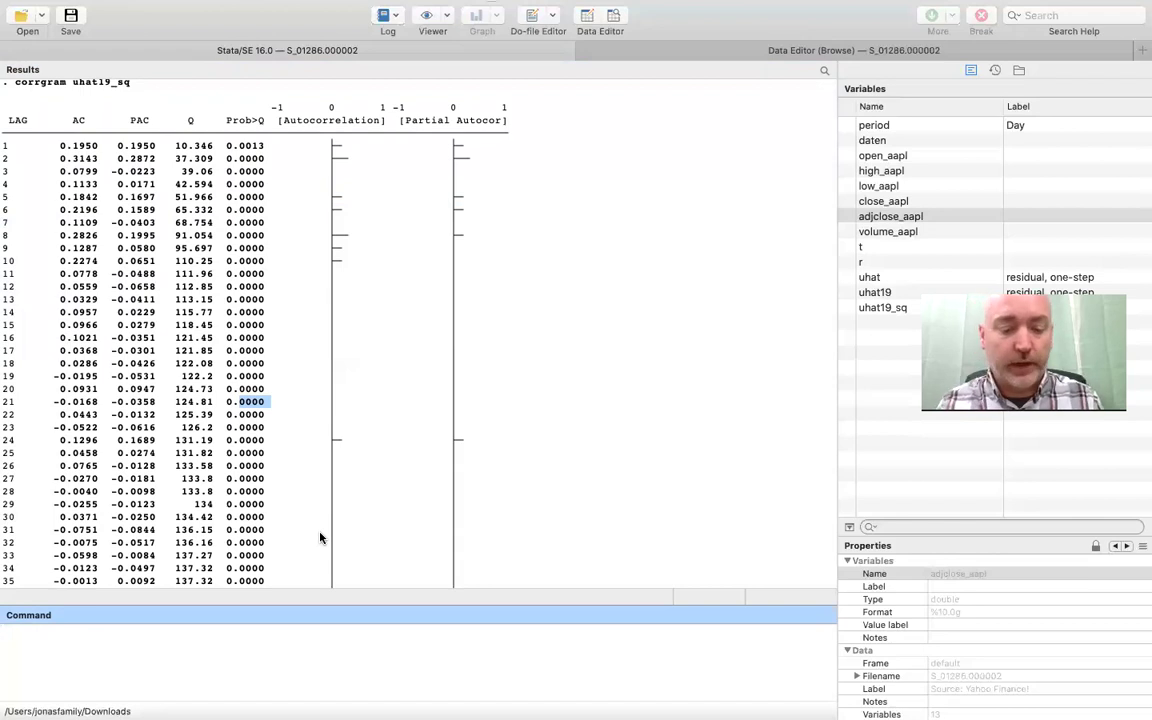
- Estimate arch r, ar(1) ma(9) arch(1) garch(1), giving ARCH L1 0.2259 and GARCH L1 0.7705
{"action": "type", "text": "arch "}
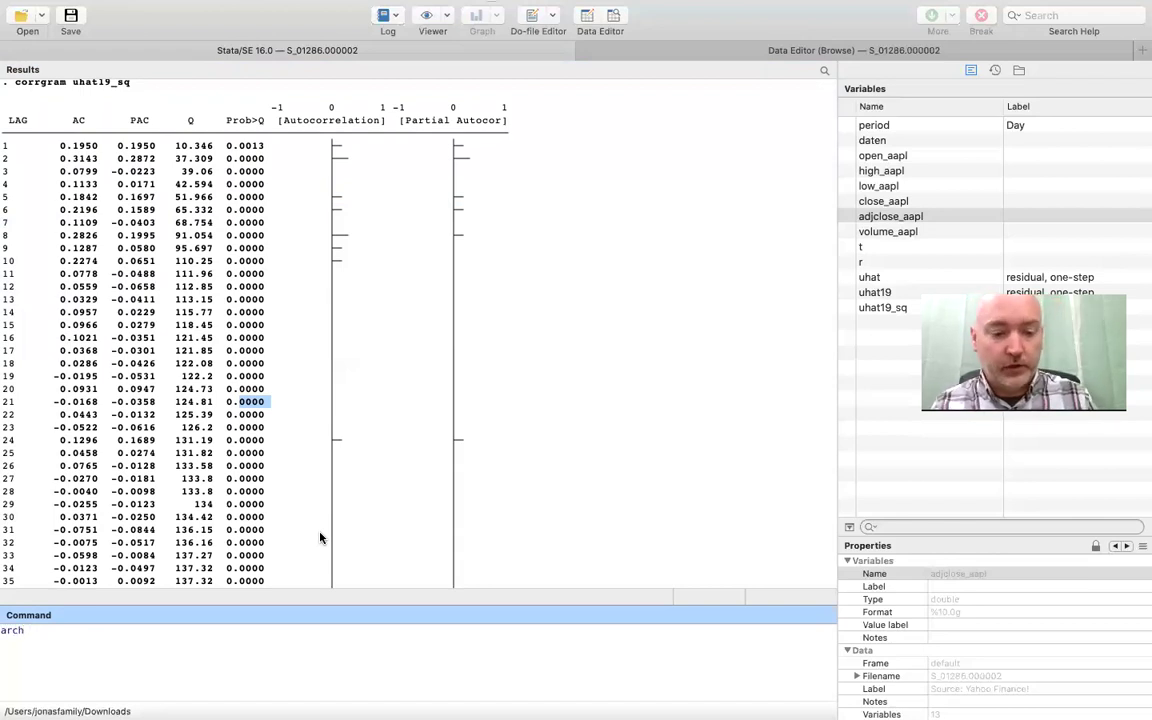
{"action": "type", "text": "r"}
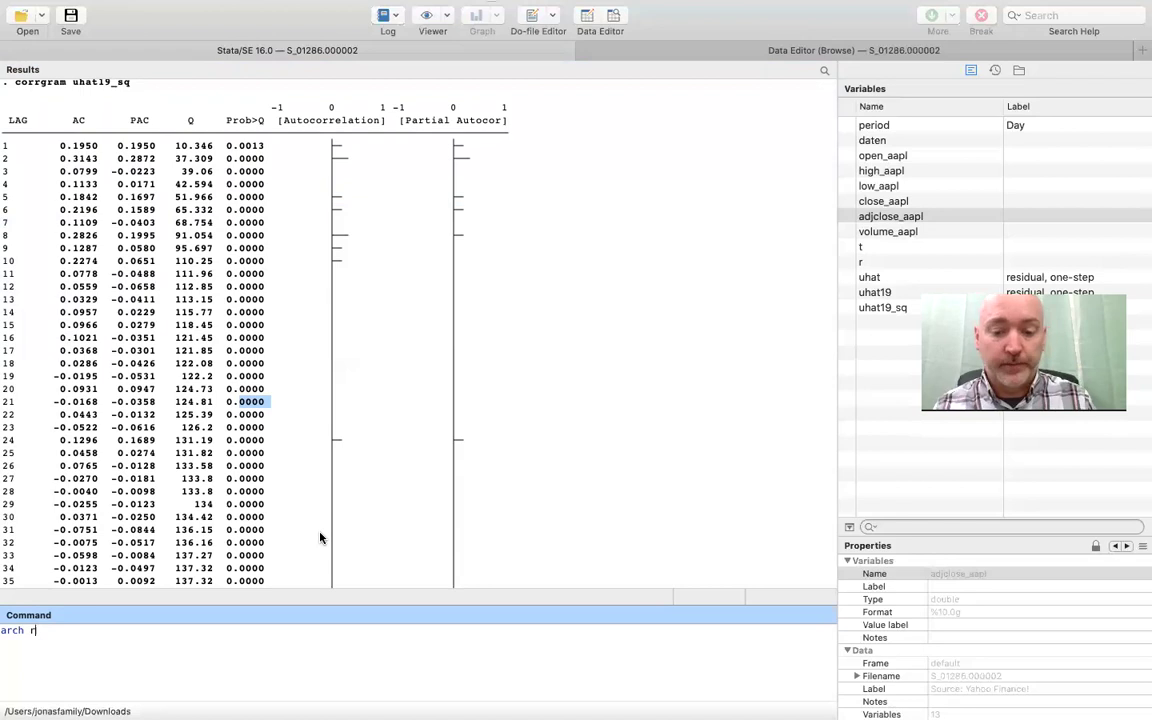
{"action": "type", "text": ","}
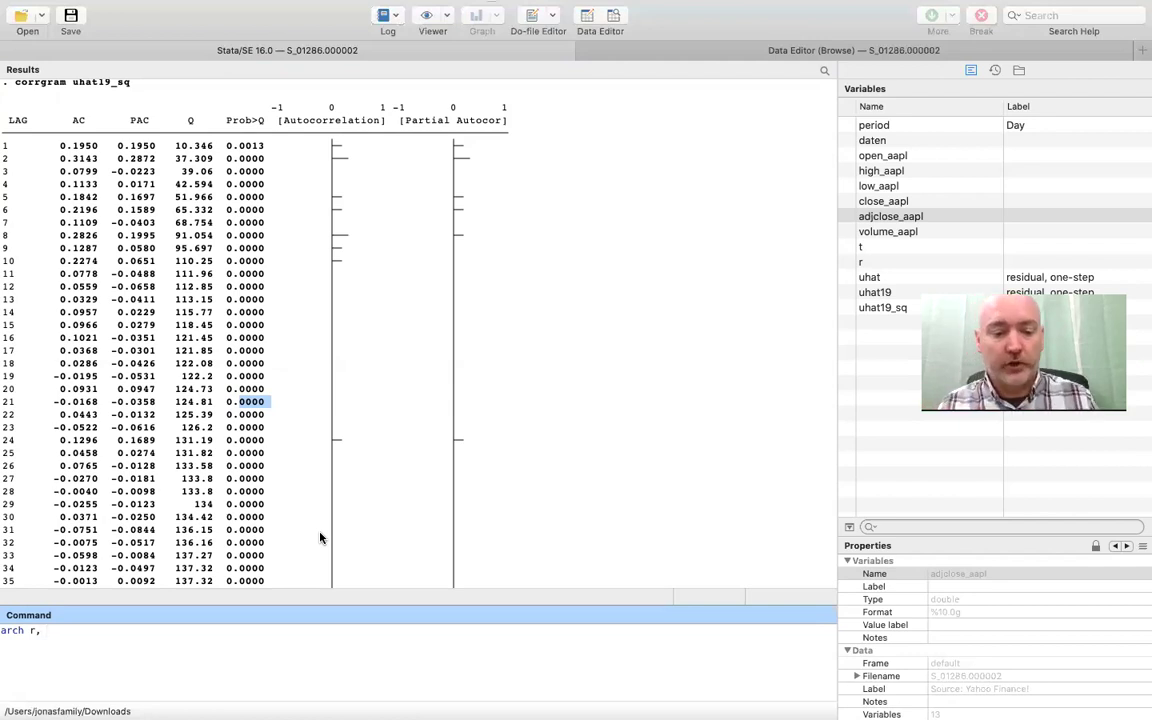
{"action": "type", "text": "ar(1)"}
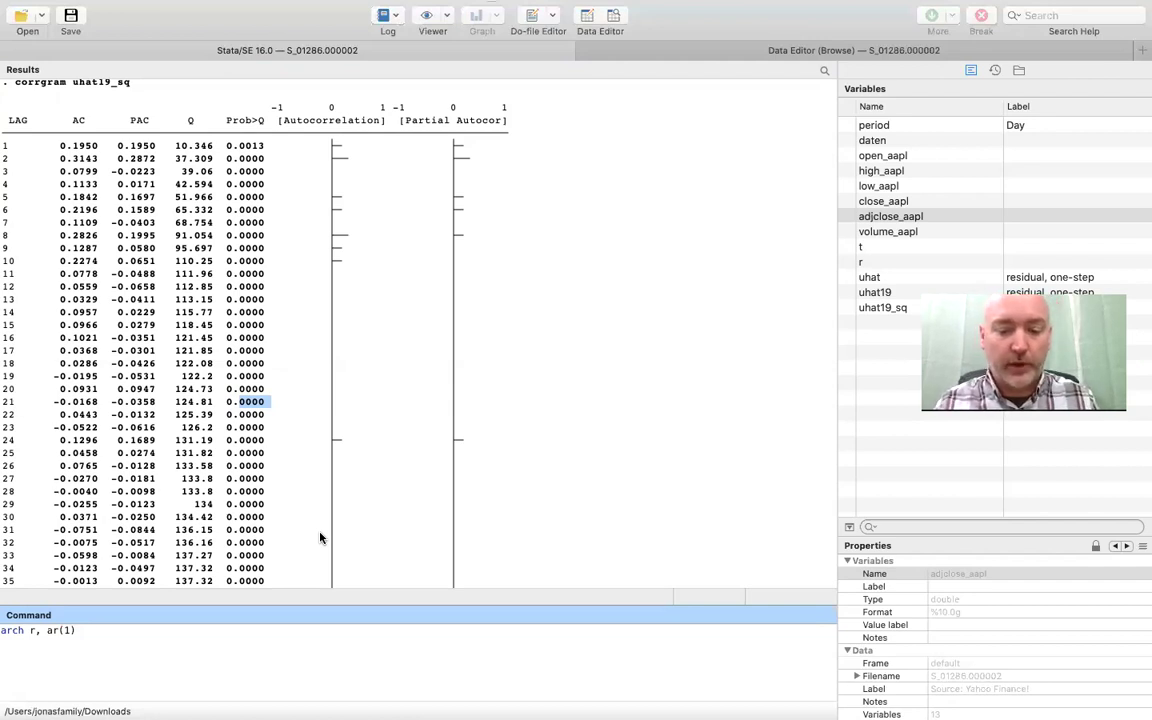
{"action": "type", "text": "ma("}
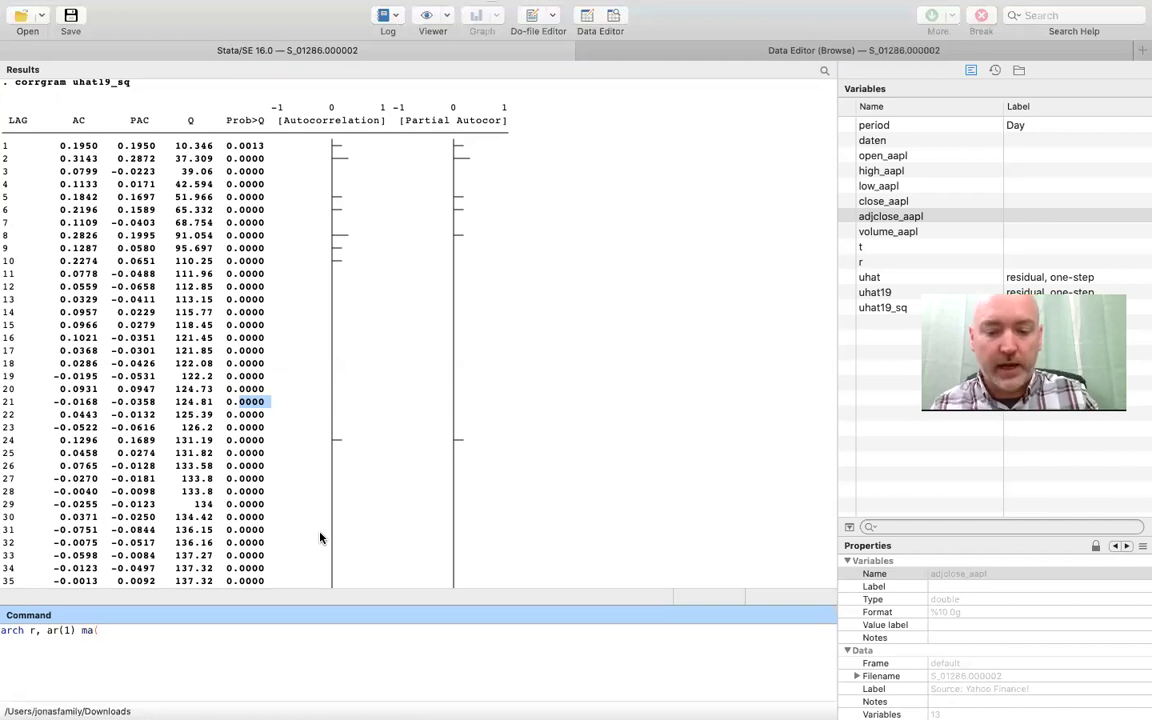
{"action": "type", "text": "9) arch(1) gar"}
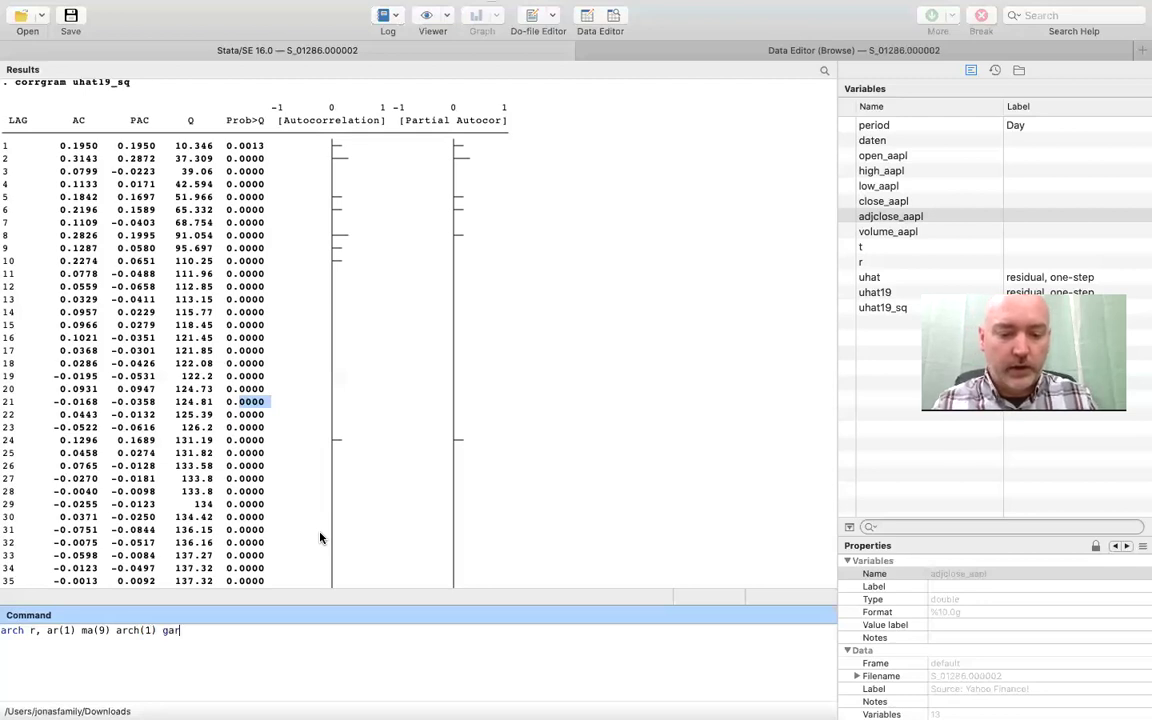
{"action": "type", "text": "ch(1)"}
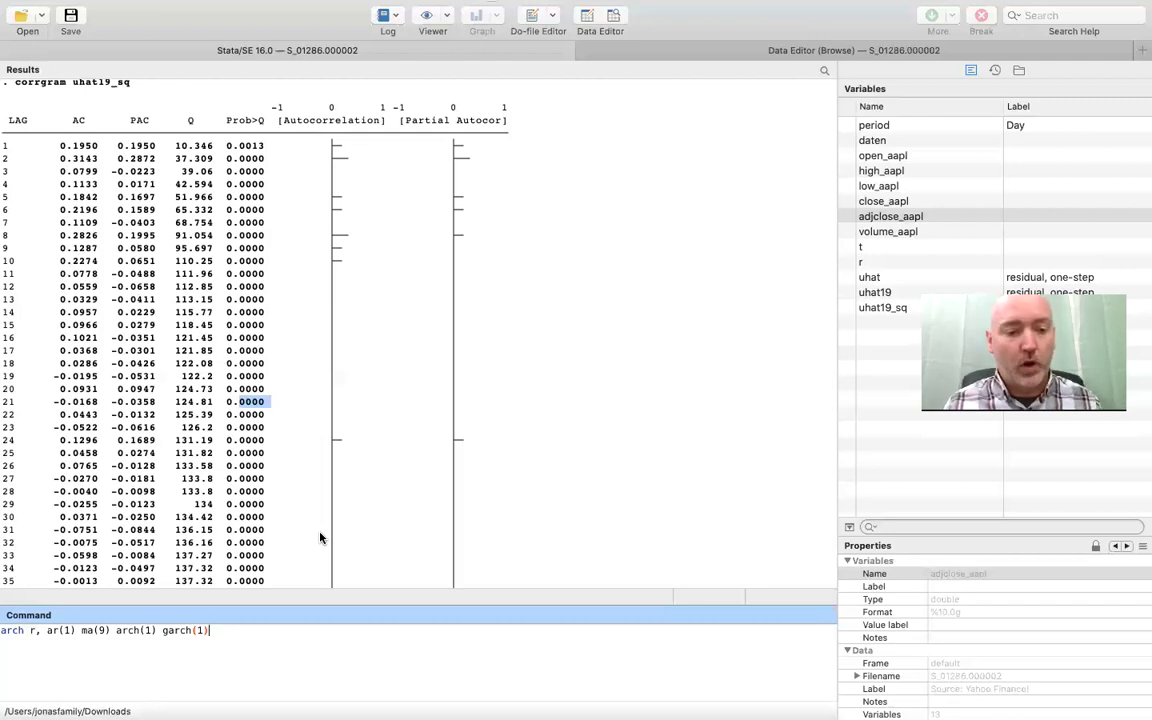
{"action": "key", "text": "Return"}
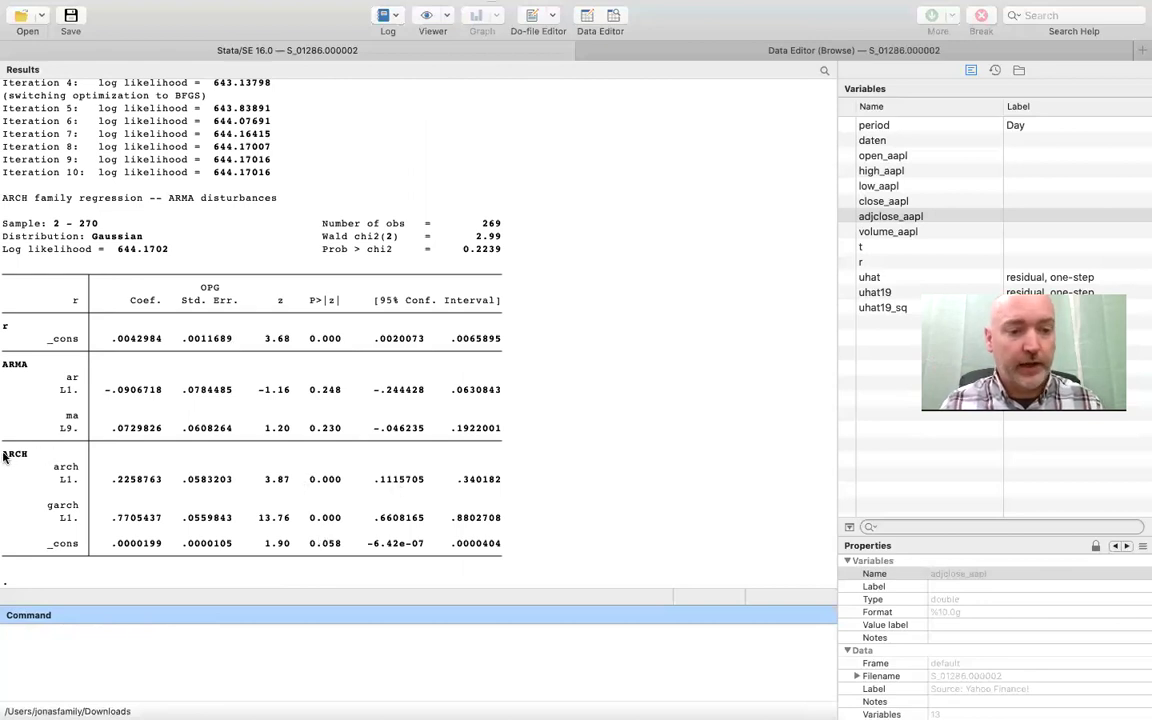
{"action": "left_click_drag", "start_coordinate": [4, 457], "coordinate": [30, 455]}
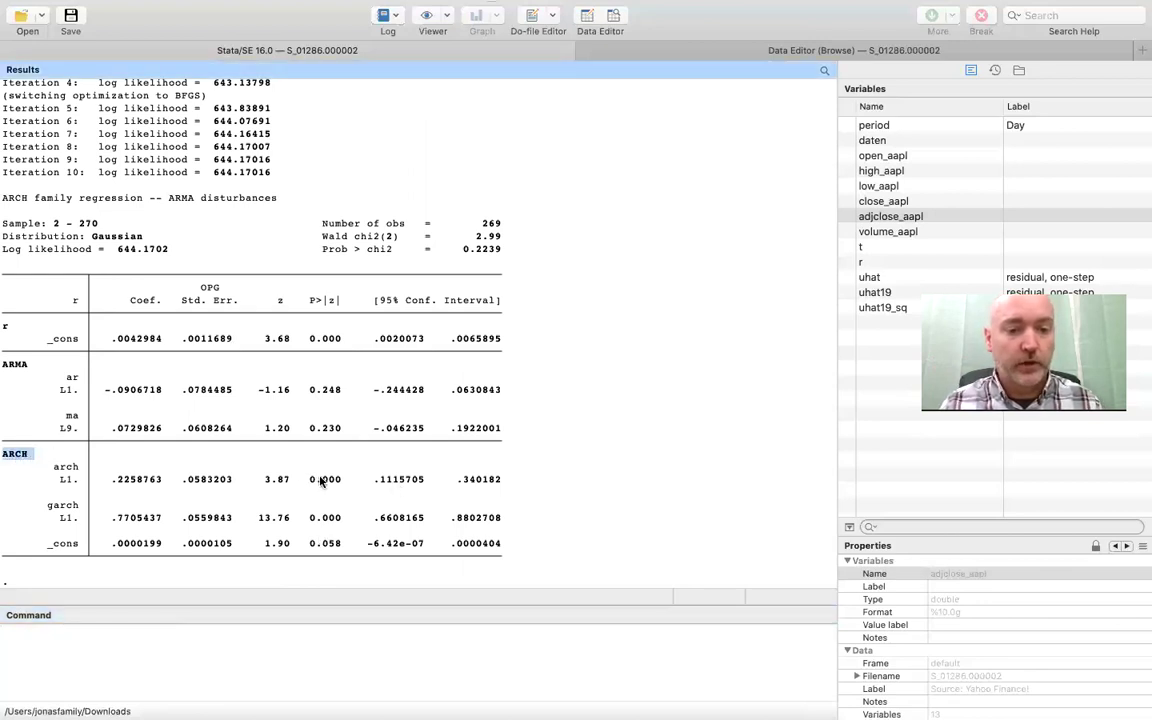
{"action": "left_click_drag", "start_coordinate": [306, 479], "coordinate": [342, 479]}
{"action": "left_click_drag", "start_coordinate": [306, 518], "coordinate": [342, 519]}
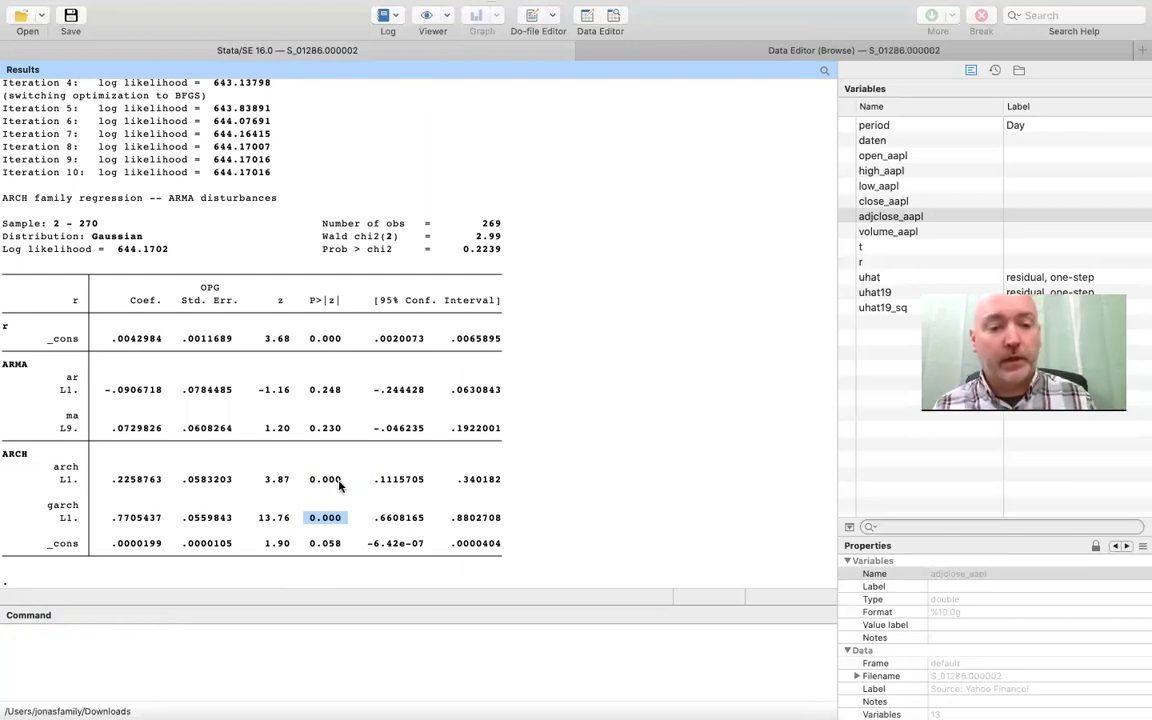
{"action": "left_click_drag", "start_coordinate": [306, 479], "coordinate": [352, 480]}
{"action": "left_click_drag", "start_coordinate": [306, 518], "coordinate": [358, 518]}
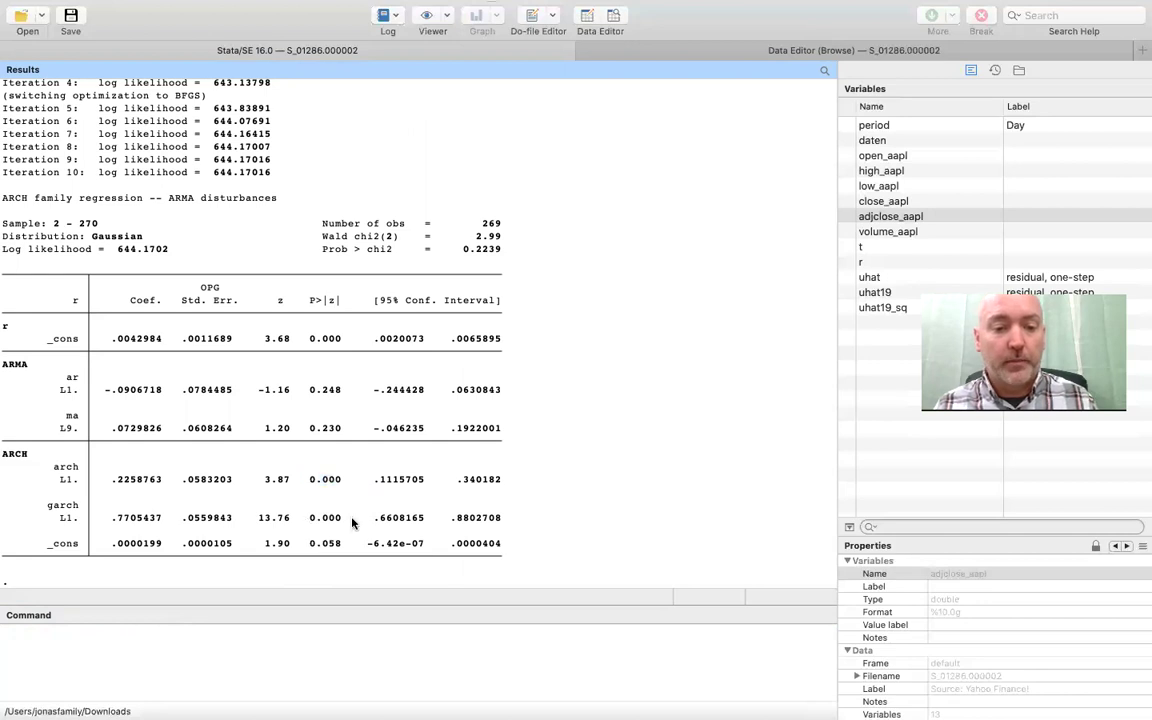
{"action": "left_click_drag", "start_coordinate": [306, 389], "coordinate": [342, 390]}
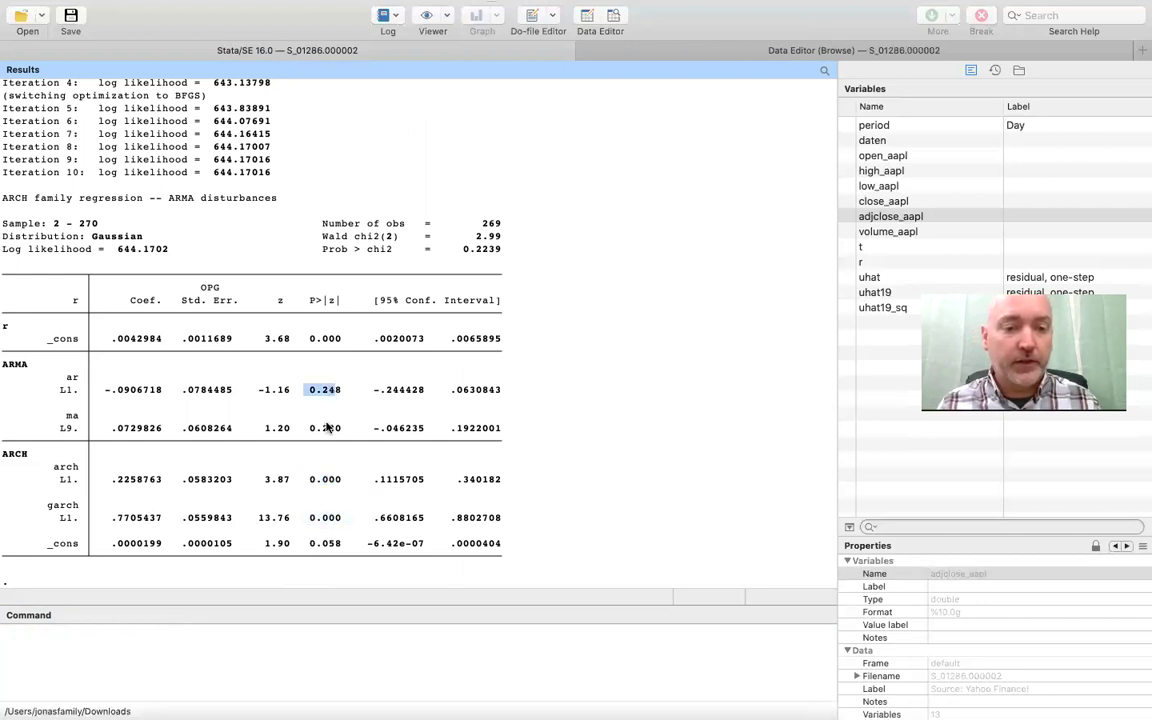
{"action": "left_click_drag", "start_coordinate": [303, 429], "coordinate": [334, 430]}
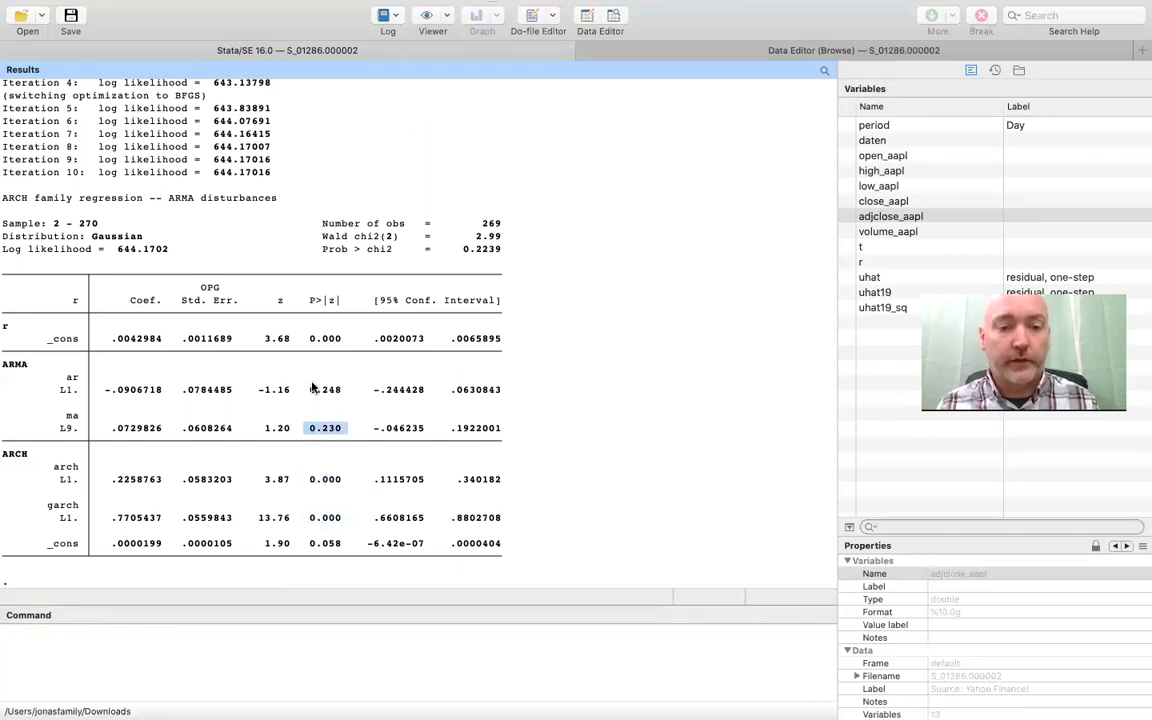
{"action": "left_click_drag", "start_coordinate": [308, 389], "coordinate": [338, 390]}
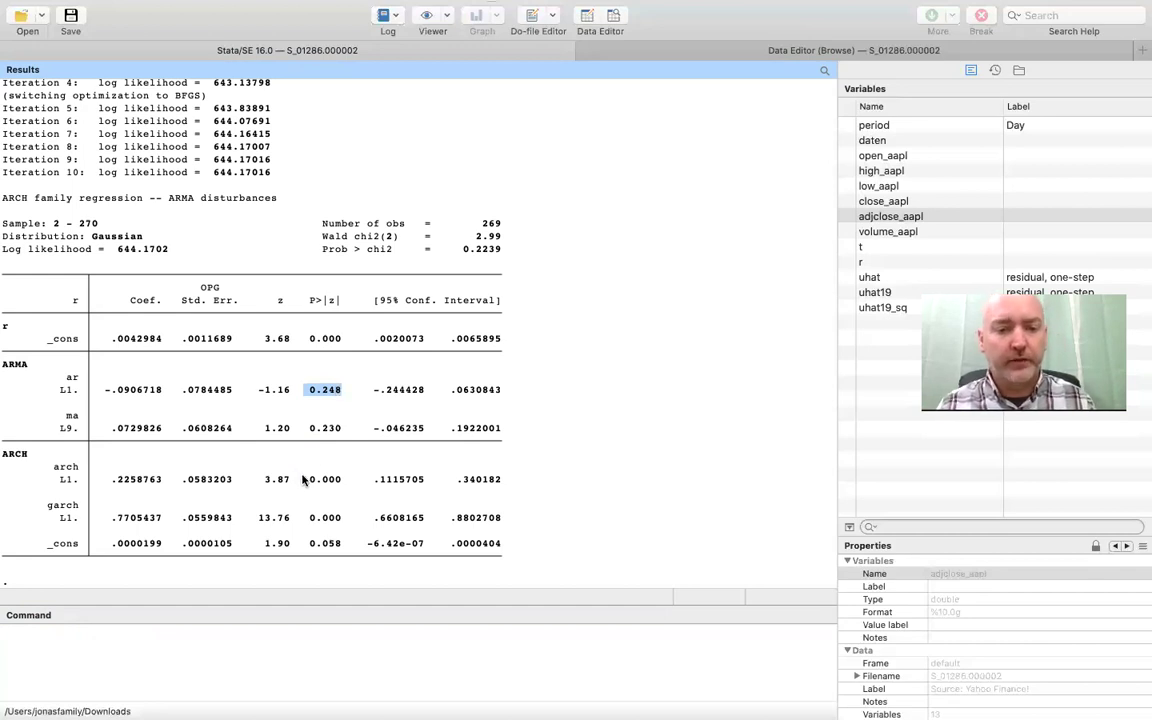
{"action": "left_click_drag", "start_coordinate": [306, 479], "coordinate": [336, 480]}
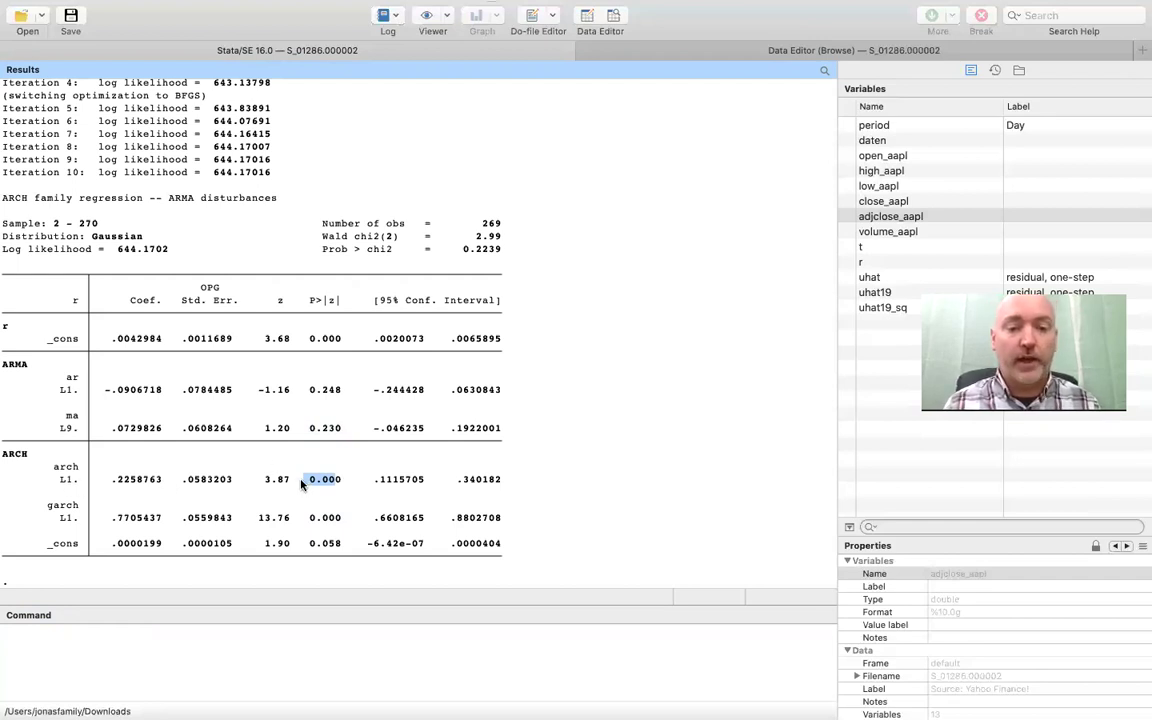
{"action": "left_click_drag", "start_coordinate": [306, 518], "coordinate": [352, 518]}
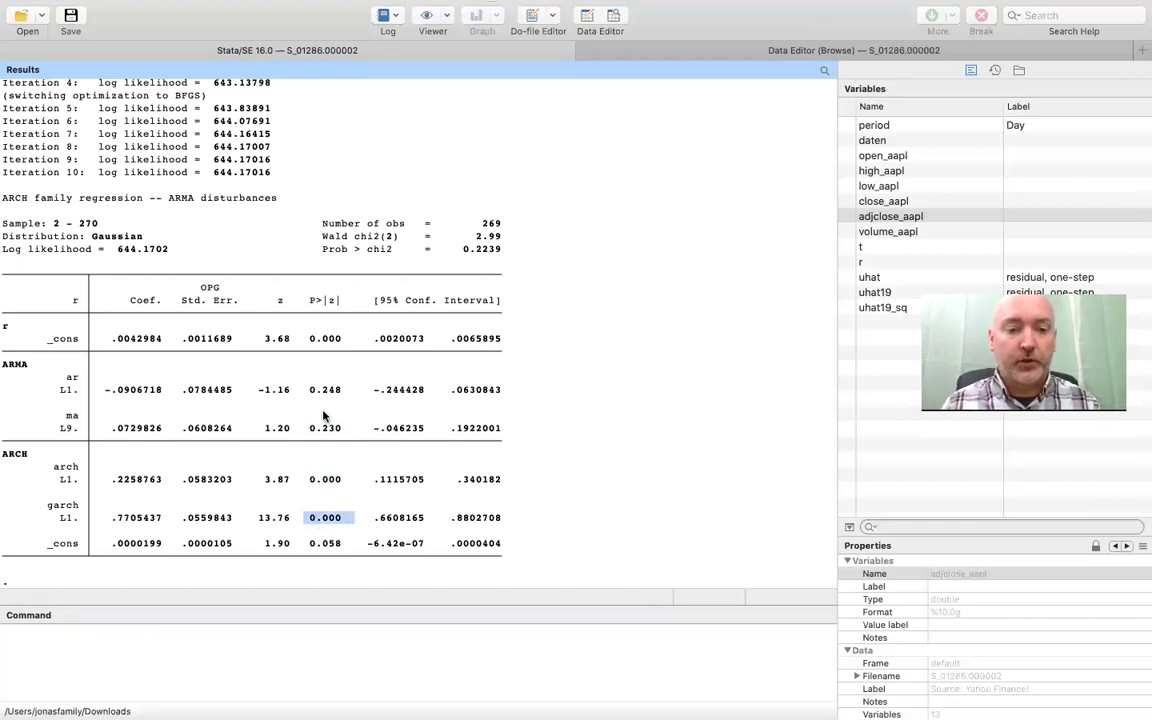
{"action": "left_click_drag", "start_coordinate": [305, 390], "coordinate": [340, 390]}
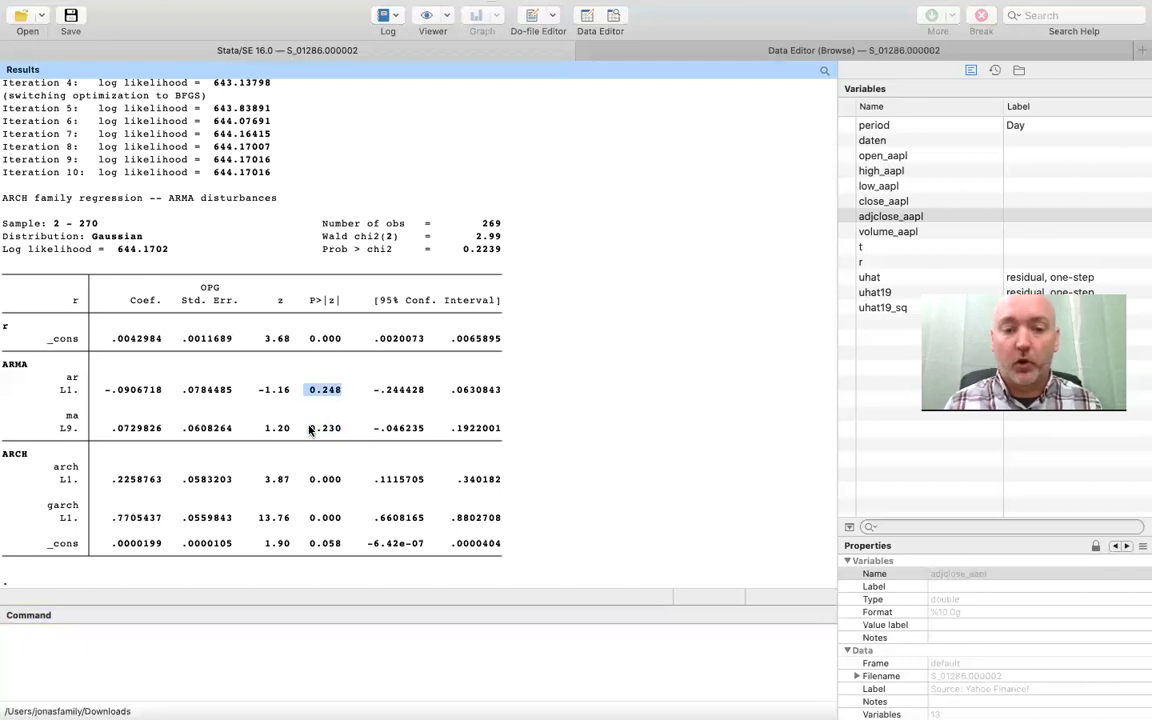
{"action": "left_click_drag", "start_coordinate": [305, 428], "coordinate": [342, 430]}
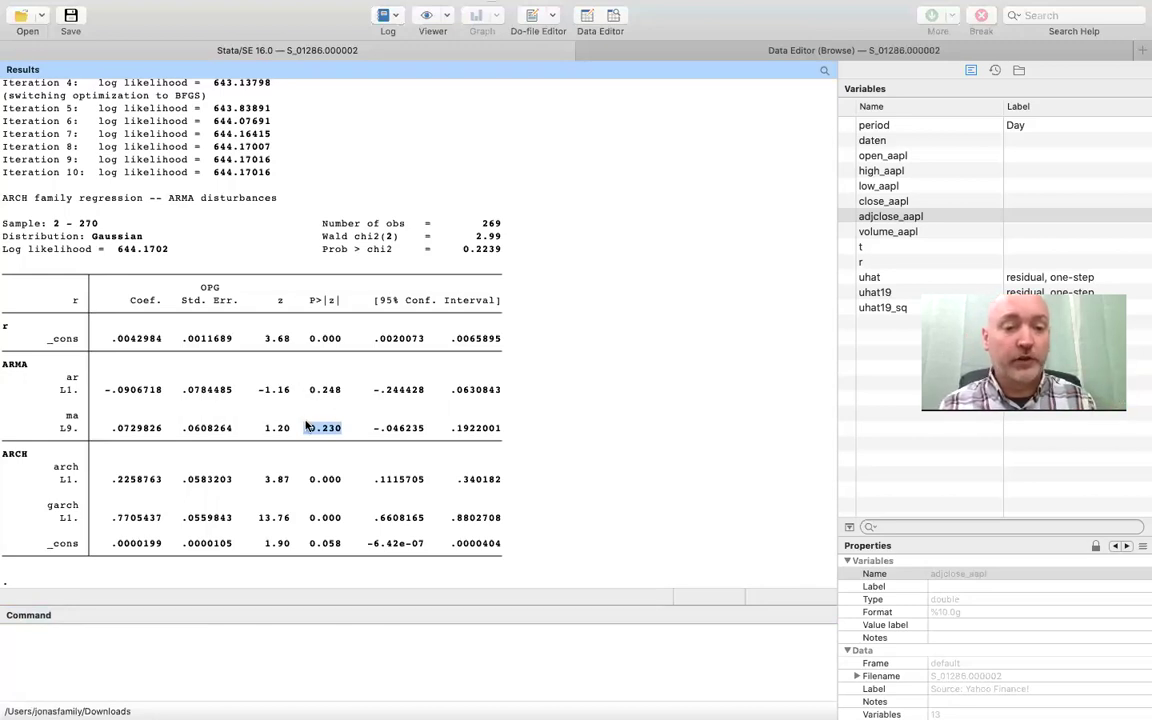
{"action": "double_click", "coordinate": [311, 481]}
{"action": "double_click", "coordinate": [312, 518]}
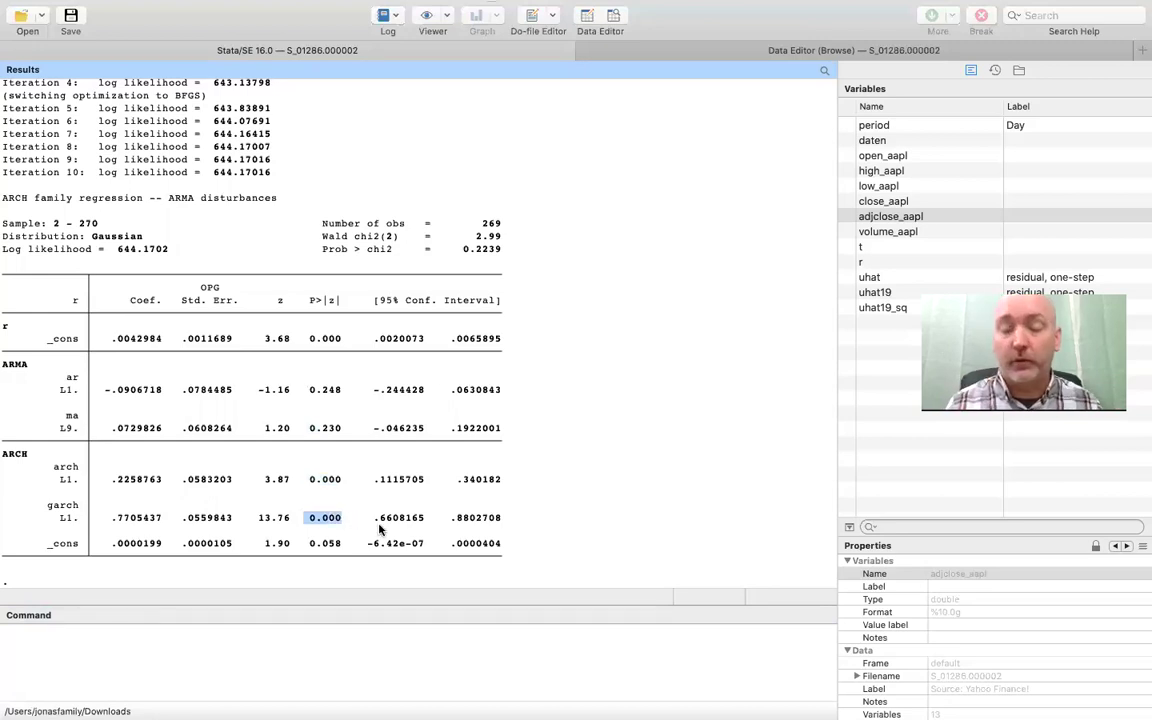
- Run 'predict var_aapl,variance' to store the predicted conditional variance as var_aapl
{"action": "left_click", "coordinate": [306, 637]}
{"action": "type", "text": "predict"}
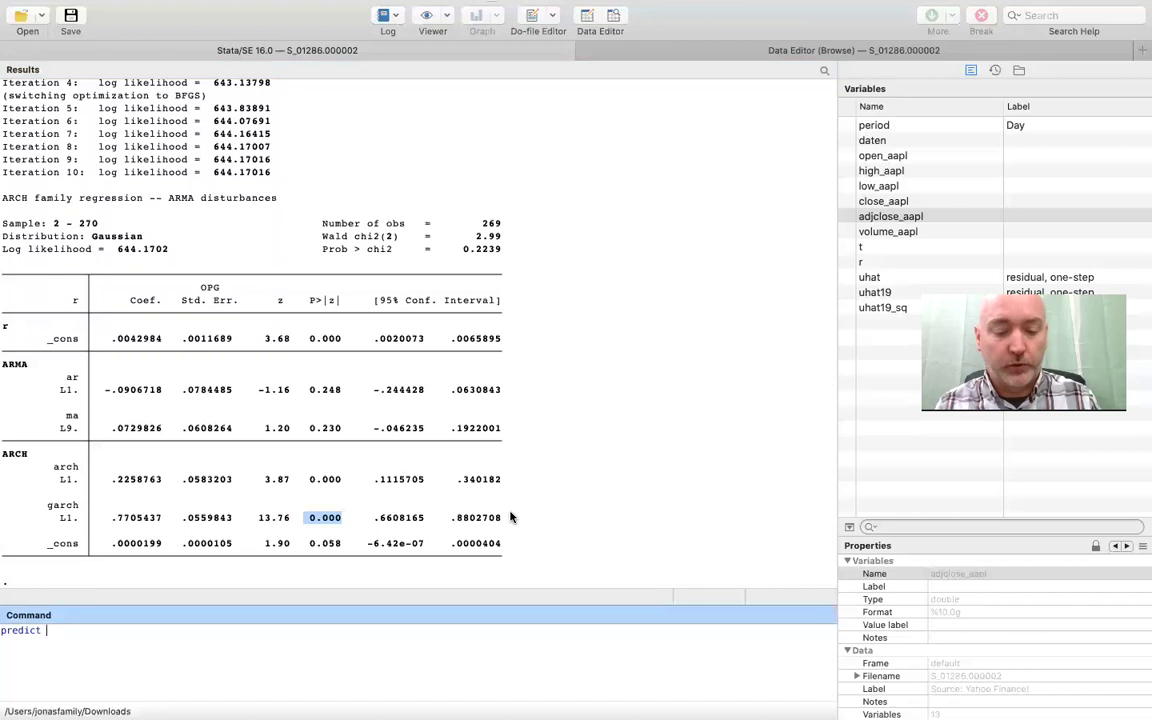
{"action": "type", "text": "va"}
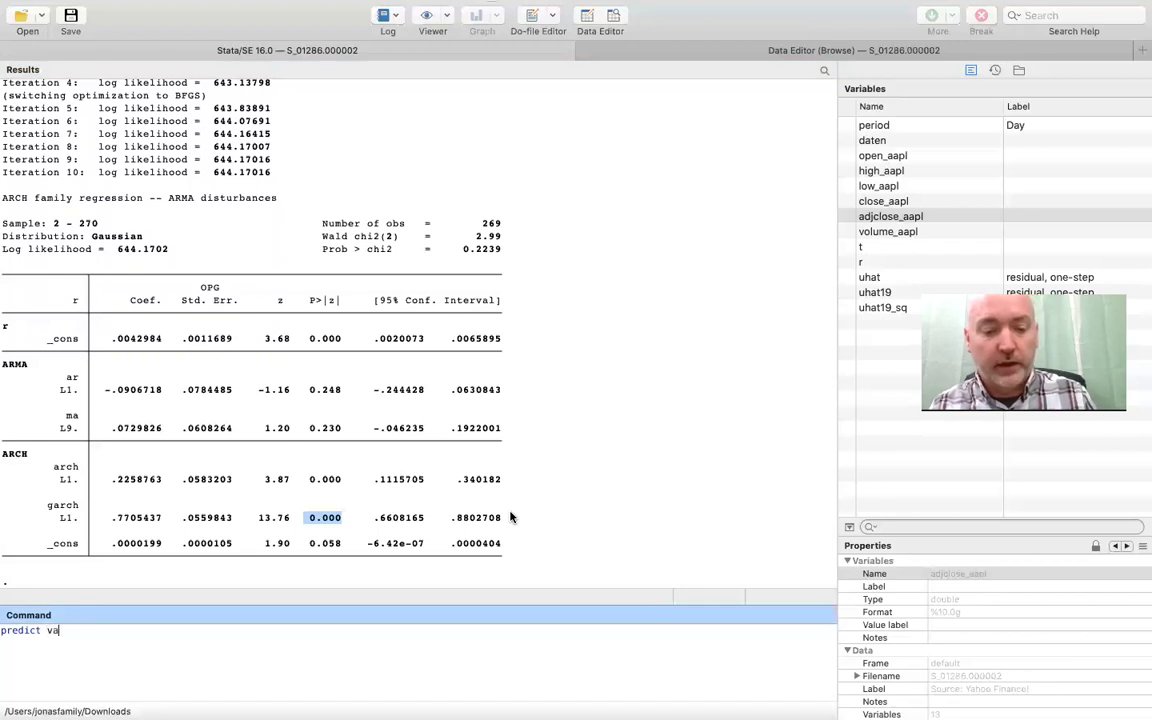
{"action": "type", "text": "r_aapl"}
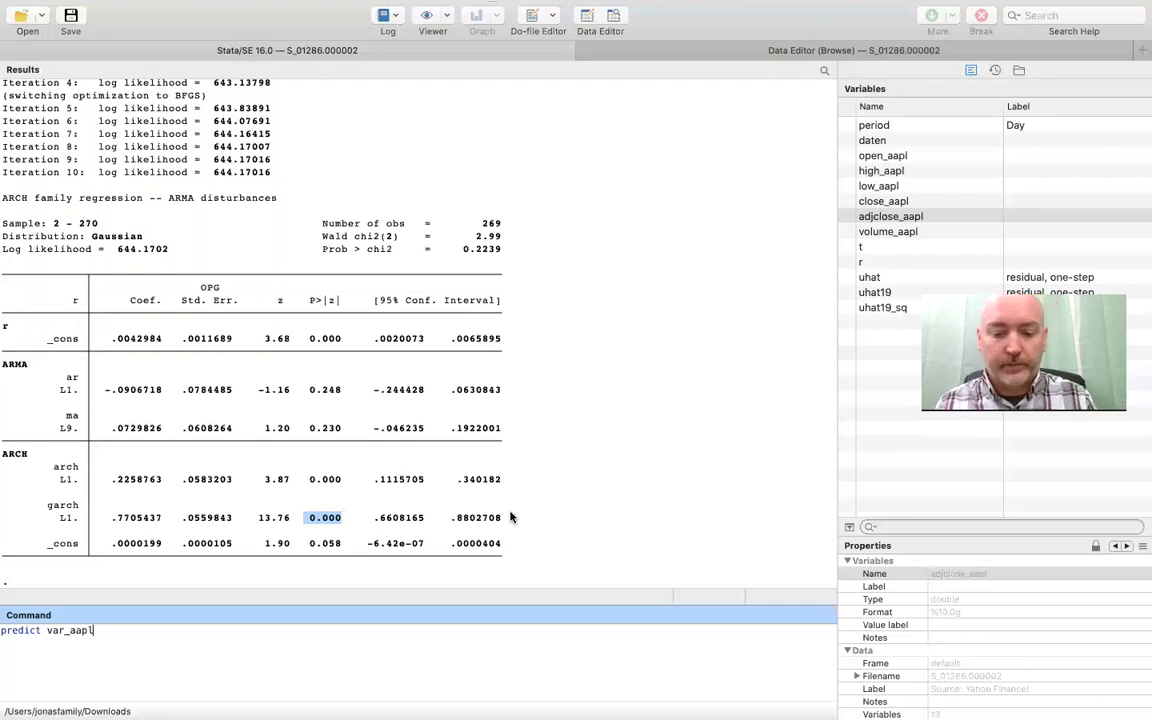
{"action": "type", "text": ",variance"}
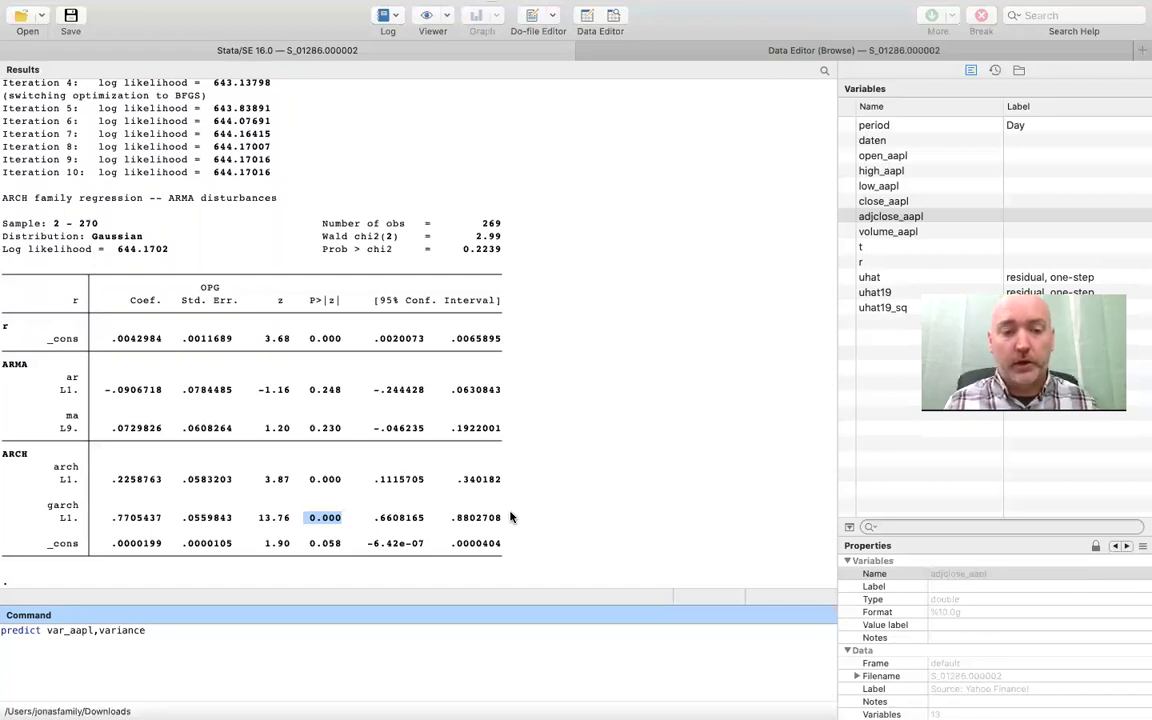
{"action": "key", "text": "Return"}
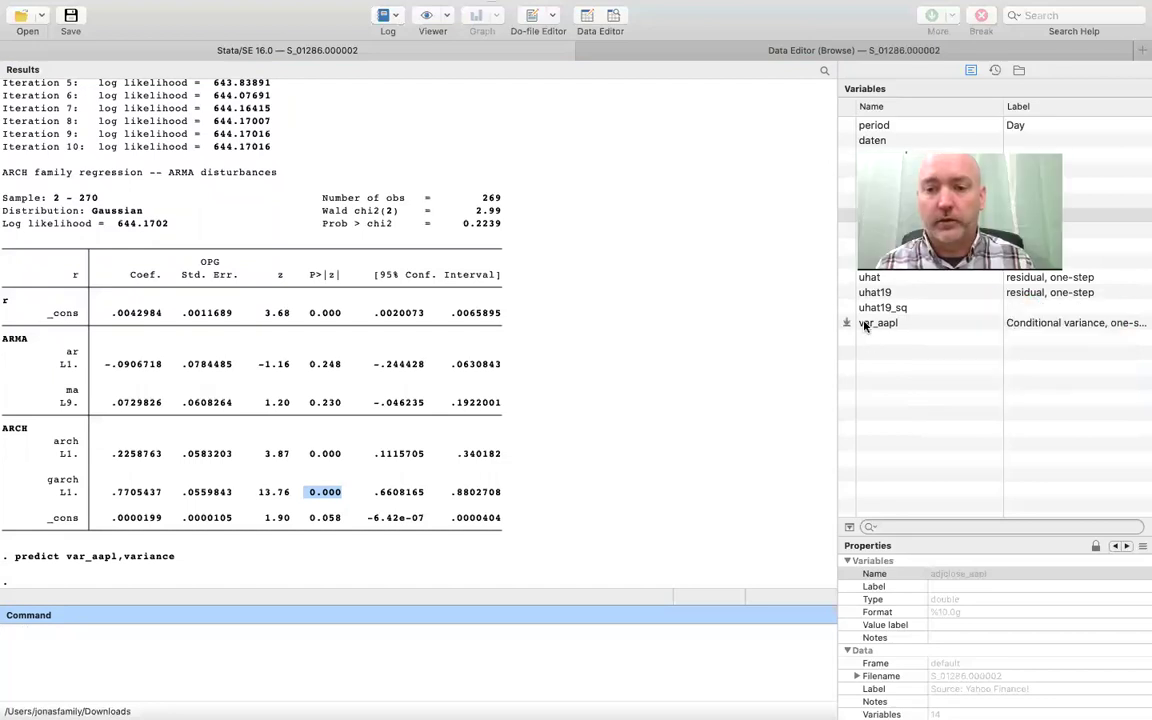
- Draw a tsline graph of var_aapl over t, inserting var_aapl from the Variables panel
{"action": "left_click", "coordinate": [230, 640]}
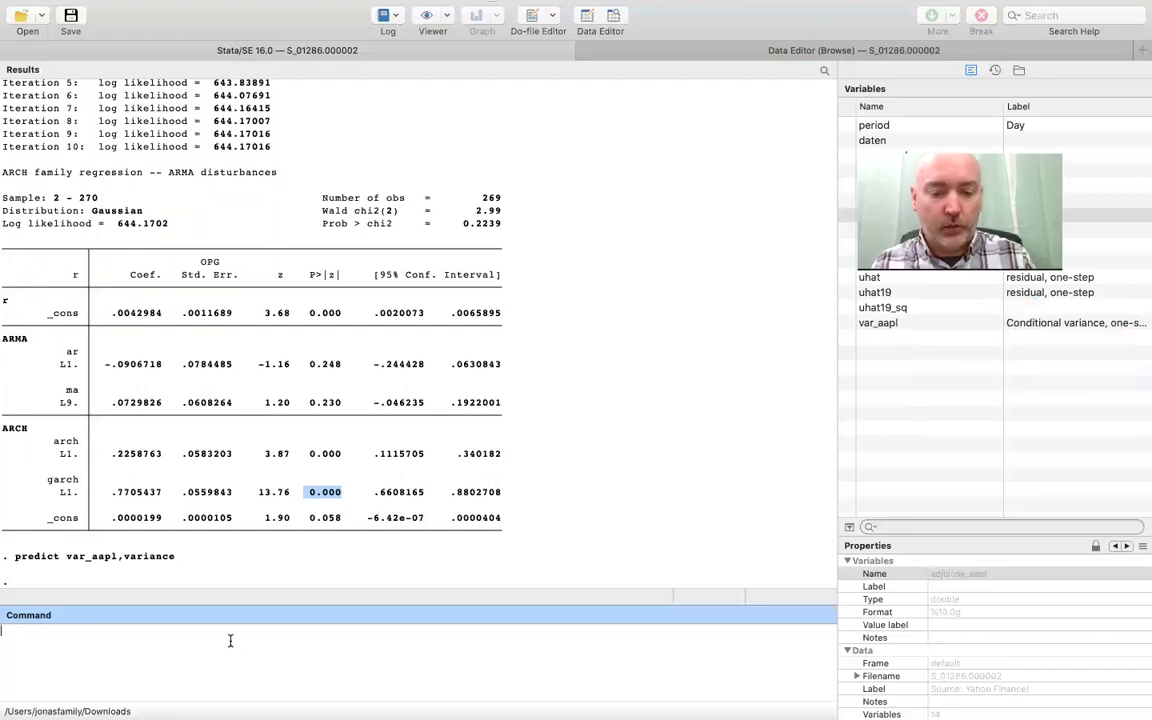
{"action": "type", "text": "tsline"}
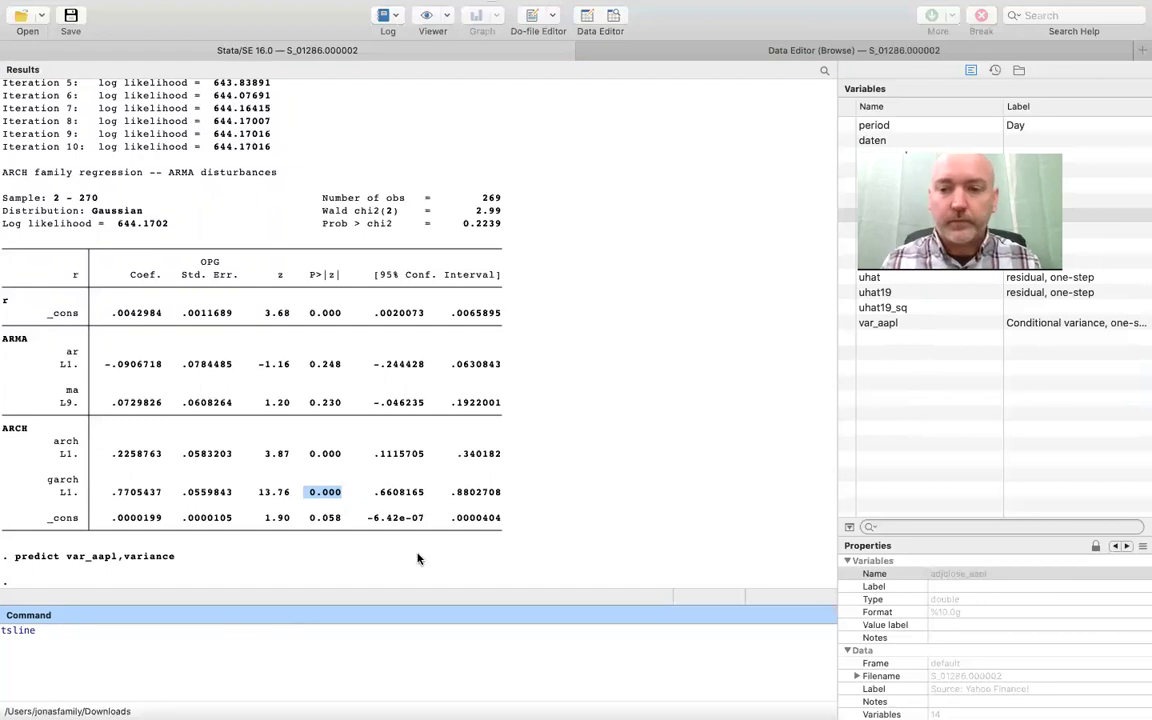
{"action": "double_click", "coordinate": [874, 323]}
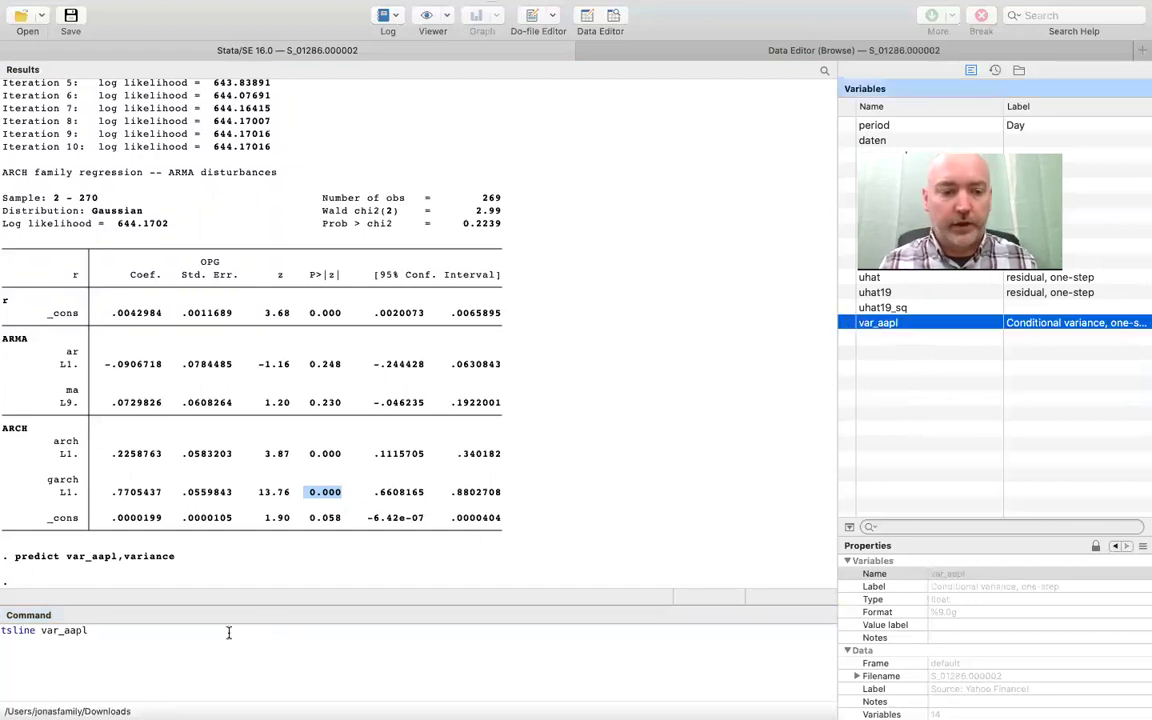
{"action": "left_click", "coordinate": [169, 631]}
{"action": "key", "text": "Return"}
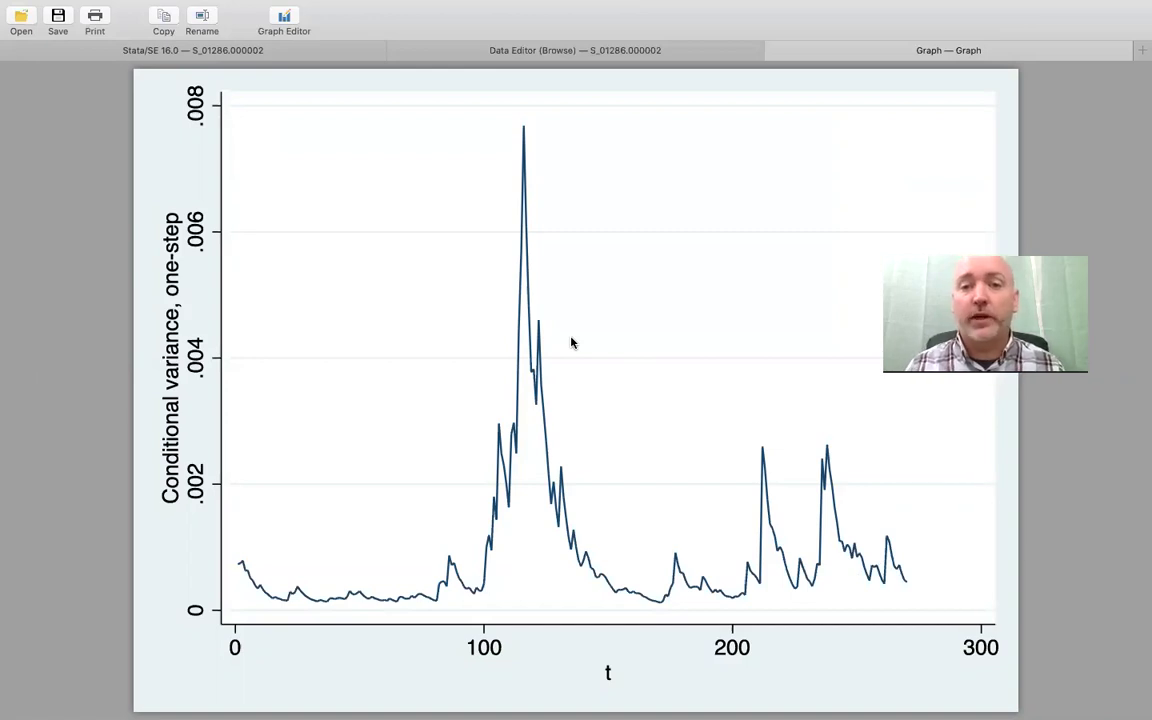
{"action": "mouse_move", "coordinate": [780, 3]}
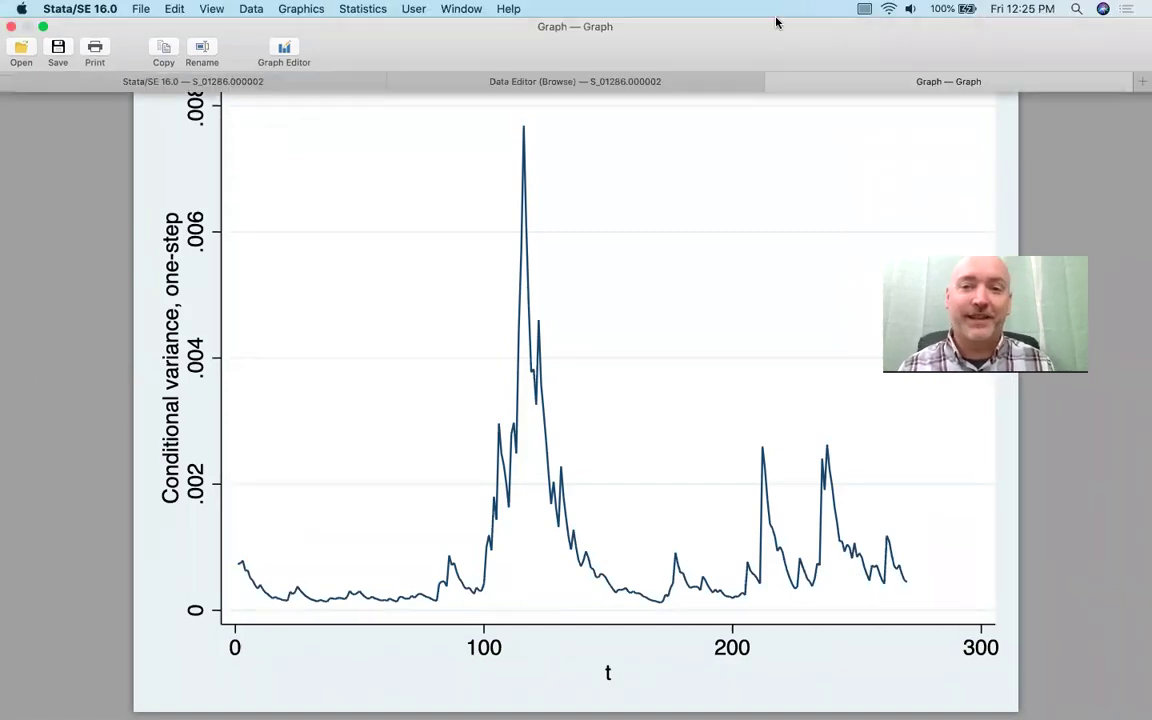